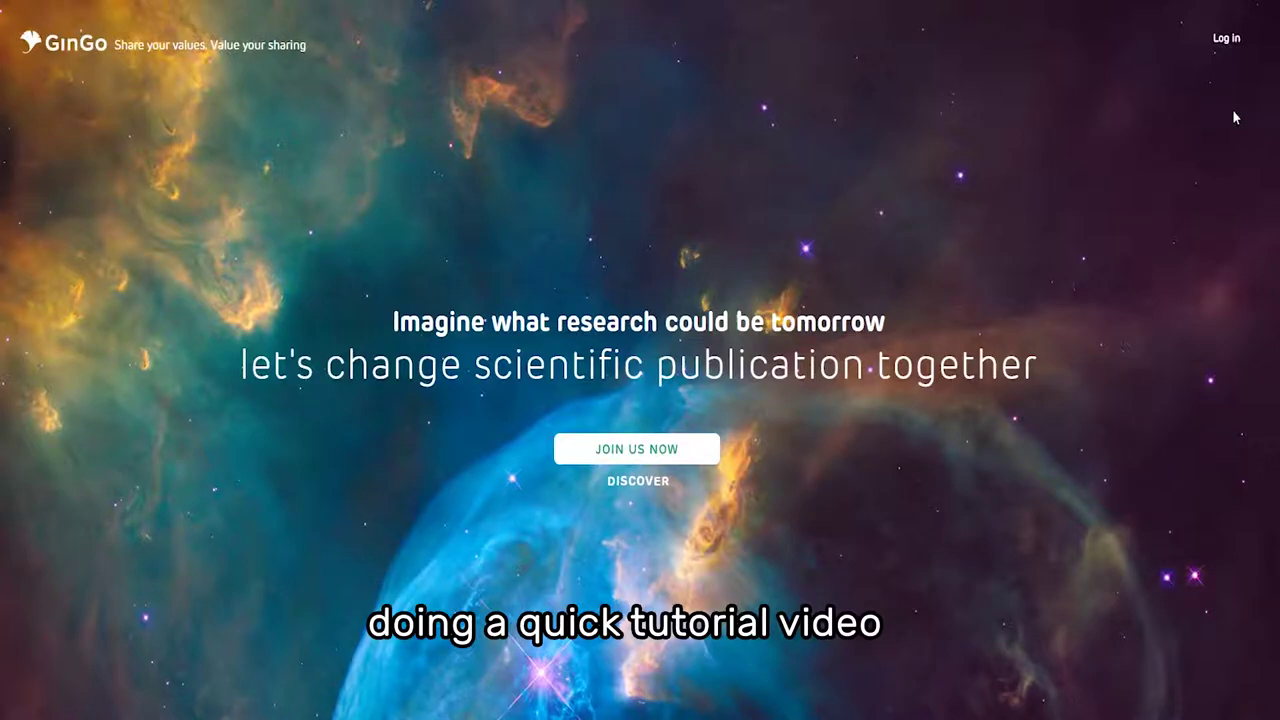
- Open the login form and replace the 'root' username with the account's suggested e-mail address
{"action": "left_click", "coordinate": [1232, 40]}
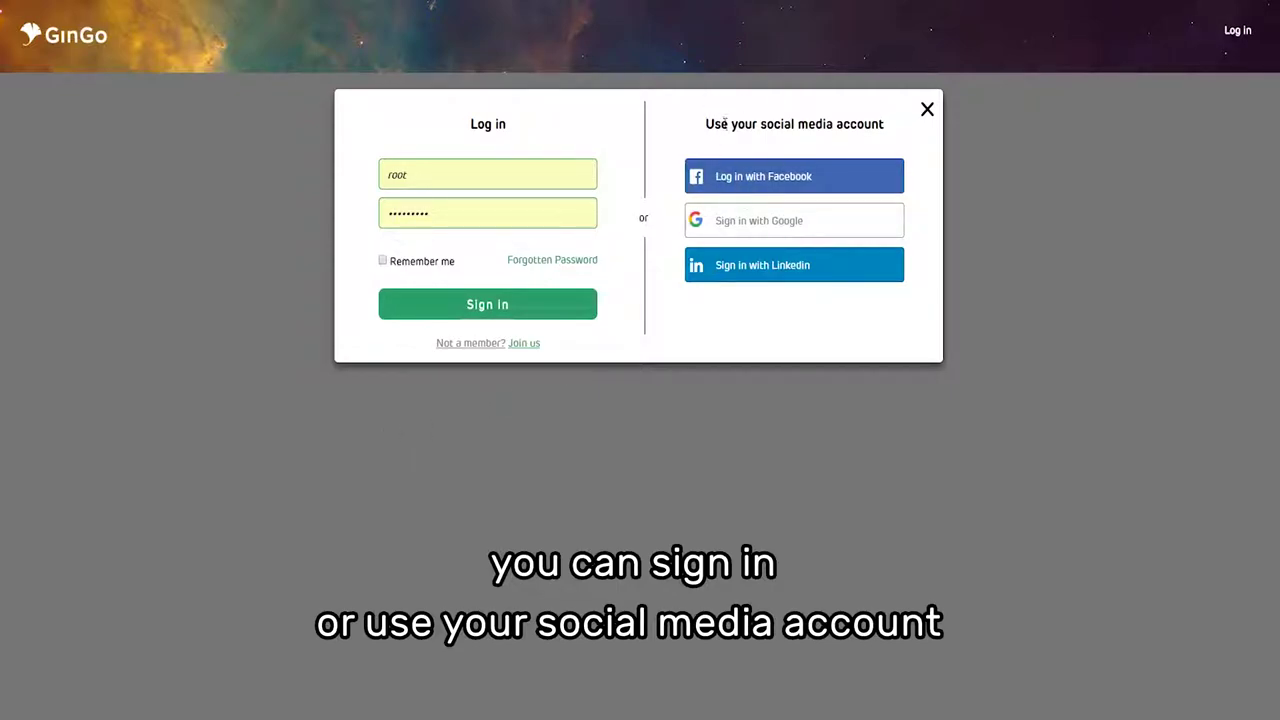
{"action": "left_click", "coordinate": [528, 168]}
{"action": "key", "text": "BackSpace"}
{"action": "key", "text": "BackSpace"}
{"action": "key", "text": "BackSpace"}
{"action": "key", "text": "BackSpace"}
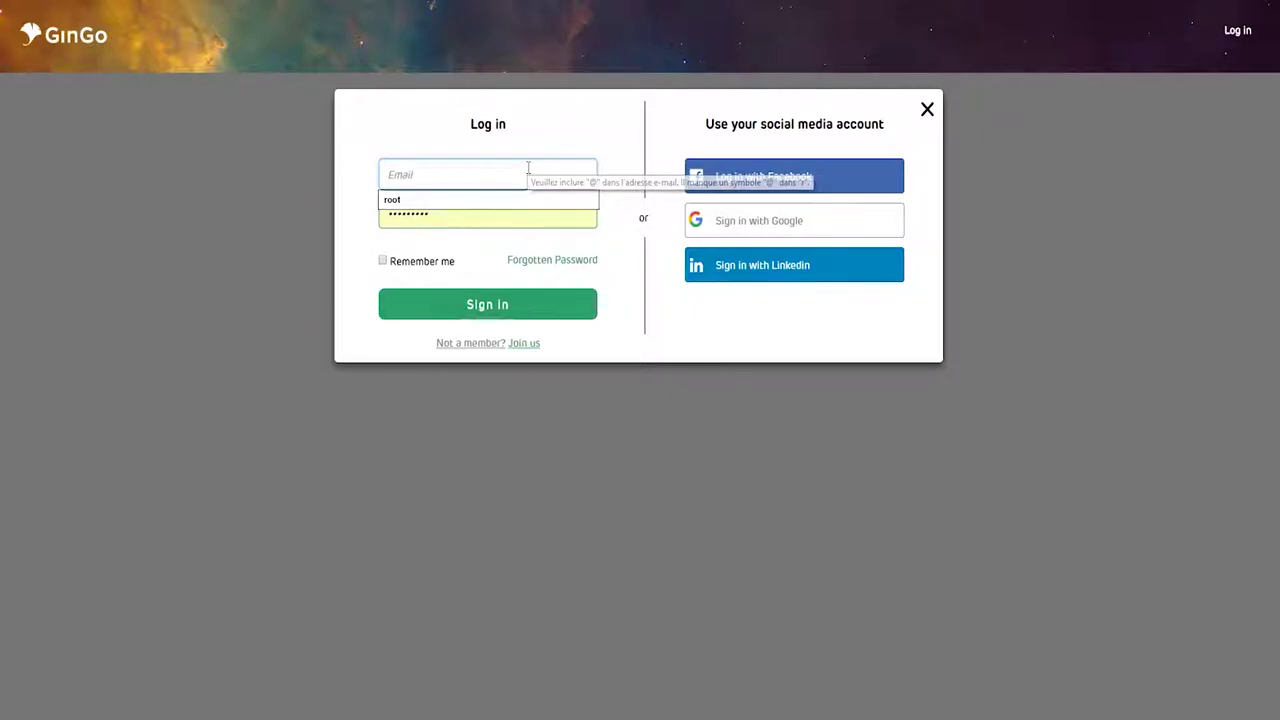
{"action": "key", "text": "Down"}
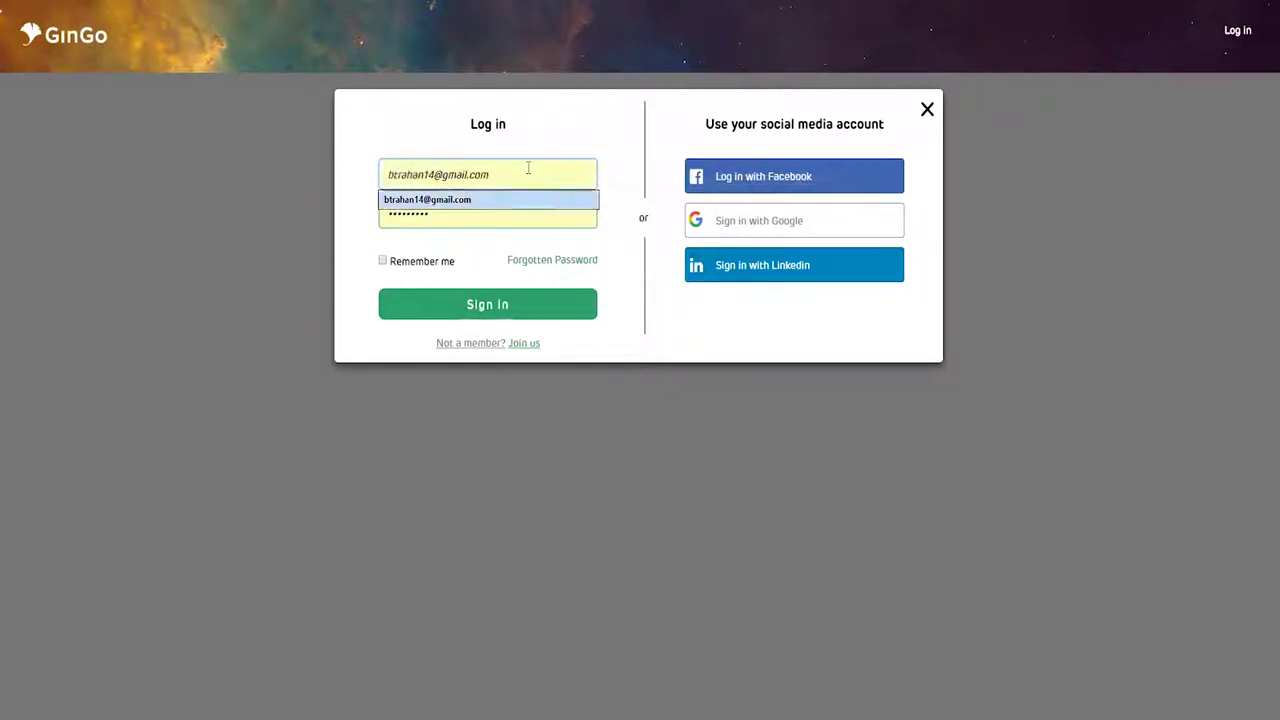
{"action": "key", "text": "Return"}
- Replace the saved password with the account password
{"action": "left_click", "coordinate": [454, 214]}
{"action": "key", "text": "ctrl+a"}
{"action": "type", "text": "p"}
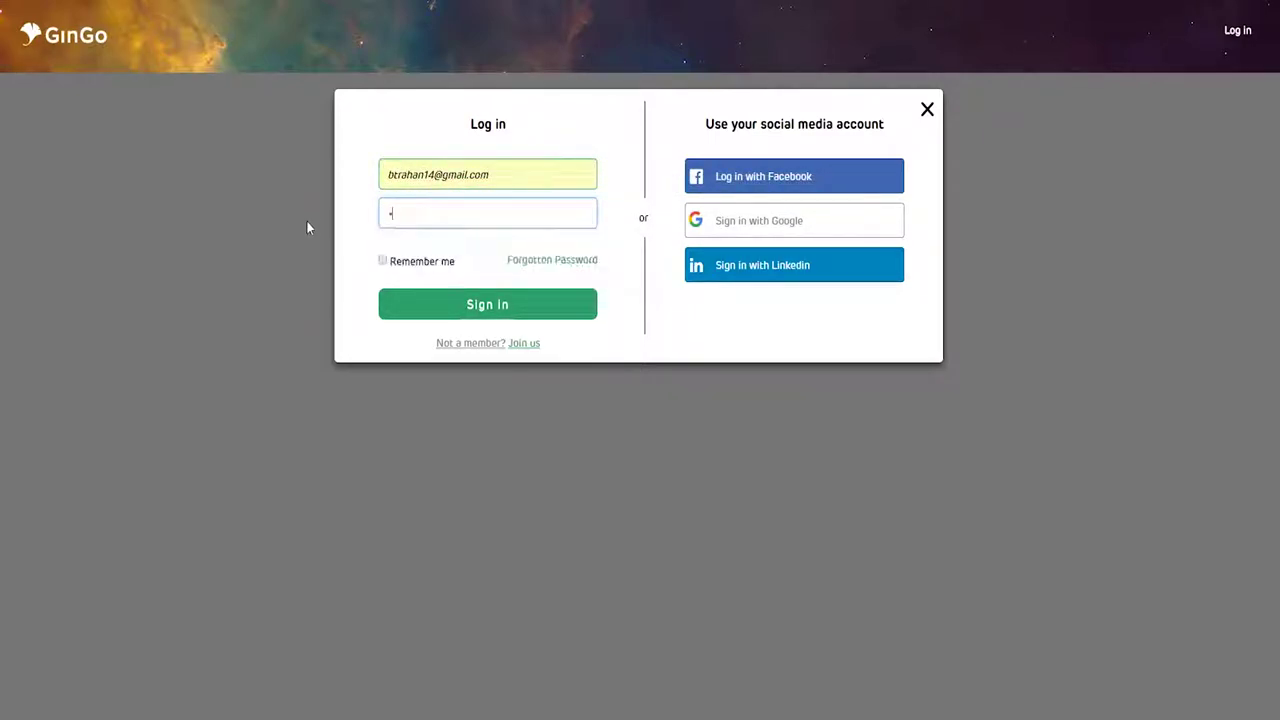
{"action": "type", "text": "assword"}
- Sign in, view the Chemistry section's articles, then return to the ALL SECTIONS feed
{"action": "left_click", "coordinate": [474, 318]}
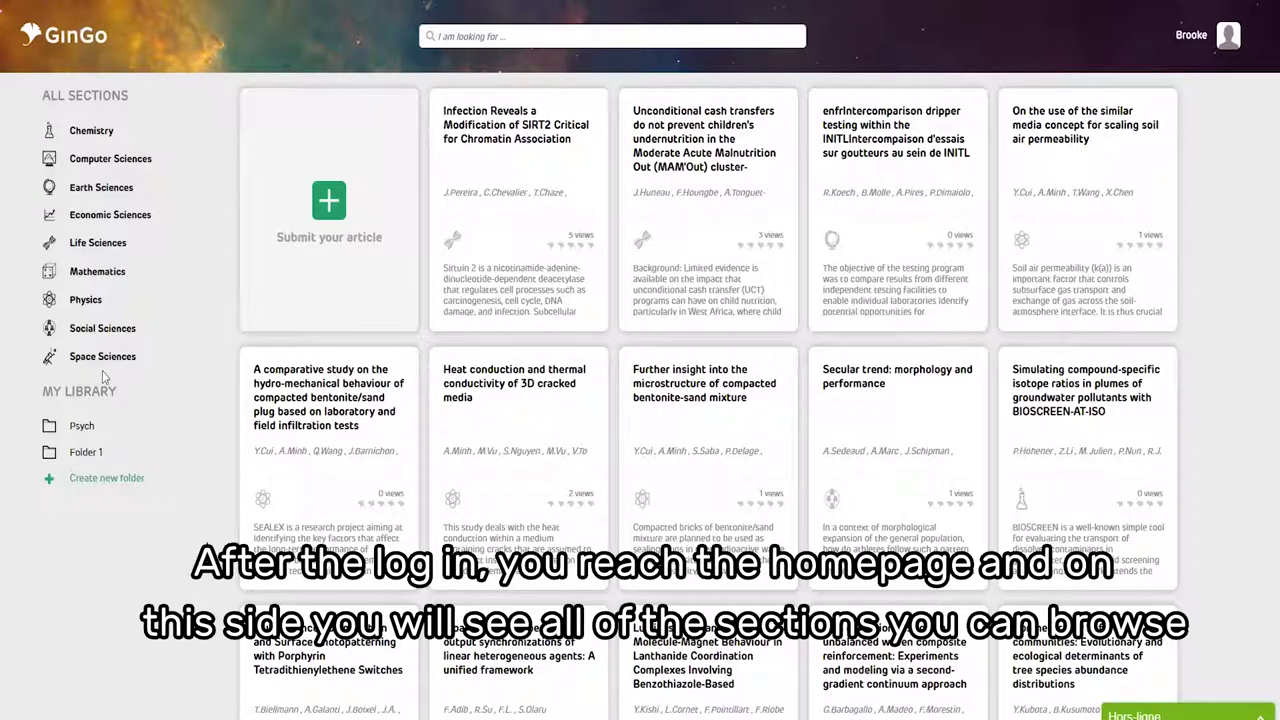
{"action": "left_click", "coordinate": [100, 135]}
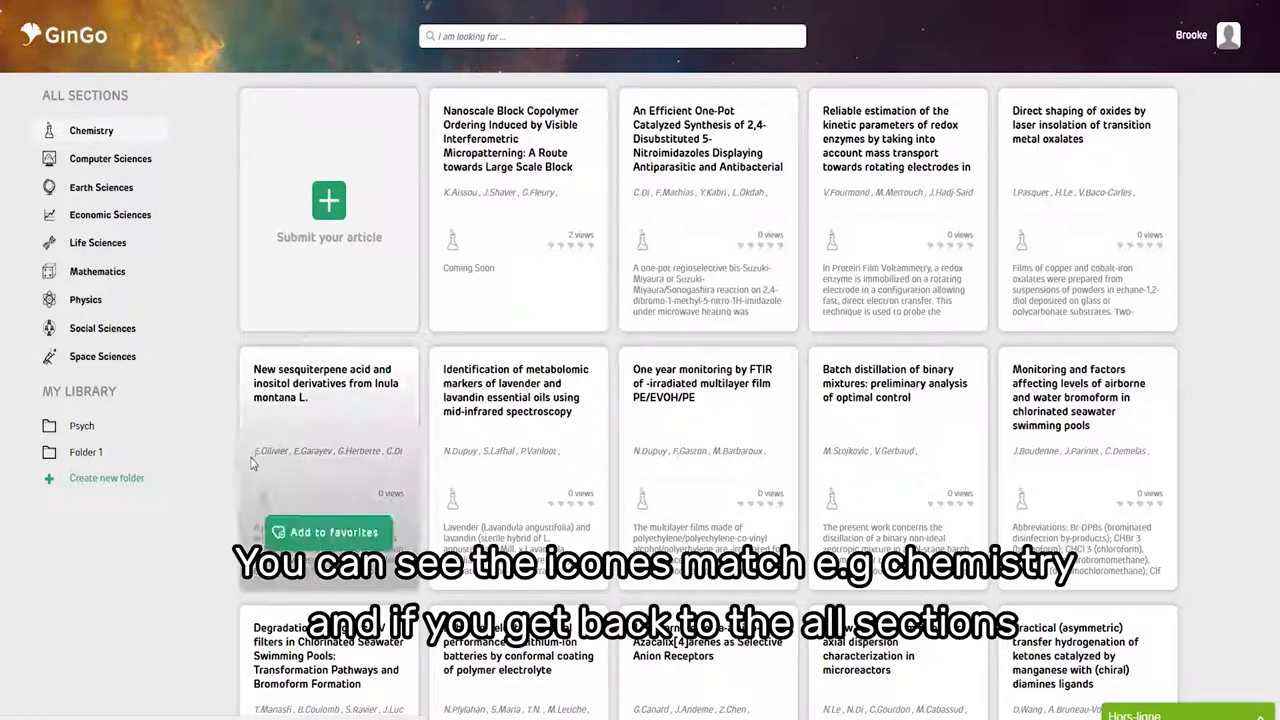
{"action": "left_click", "coordinate": [104, 97]}
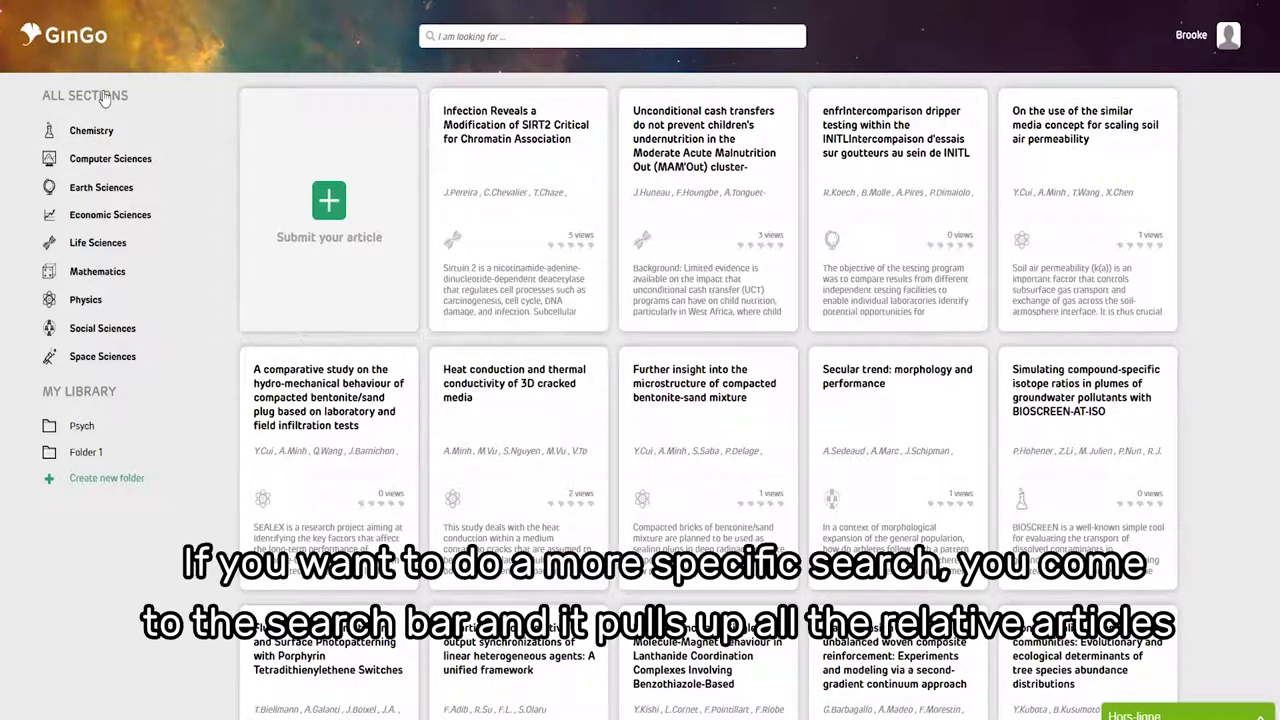
- Search for the suggested term 'psychology' to list its three articles
{"action": "left_click", "coordinate": [472, 36]}
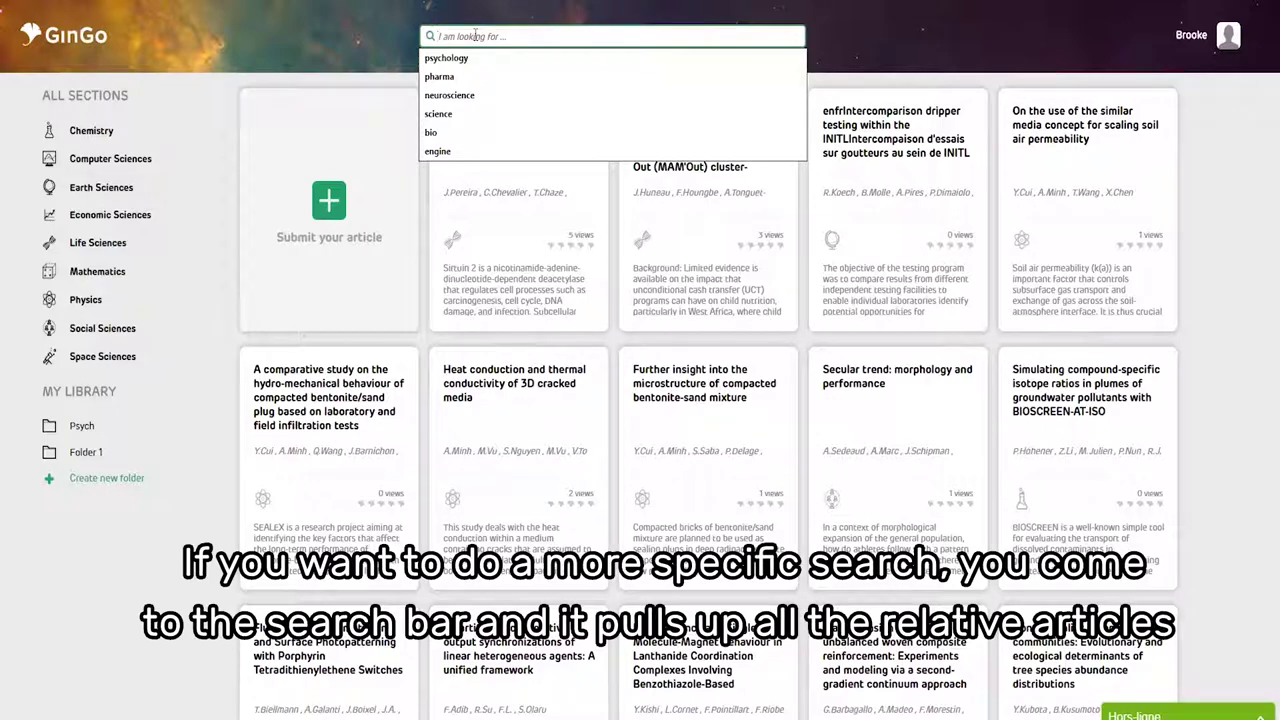
{"action": "key", "text": "Down"}
{"action": "key", "text": "Return"}
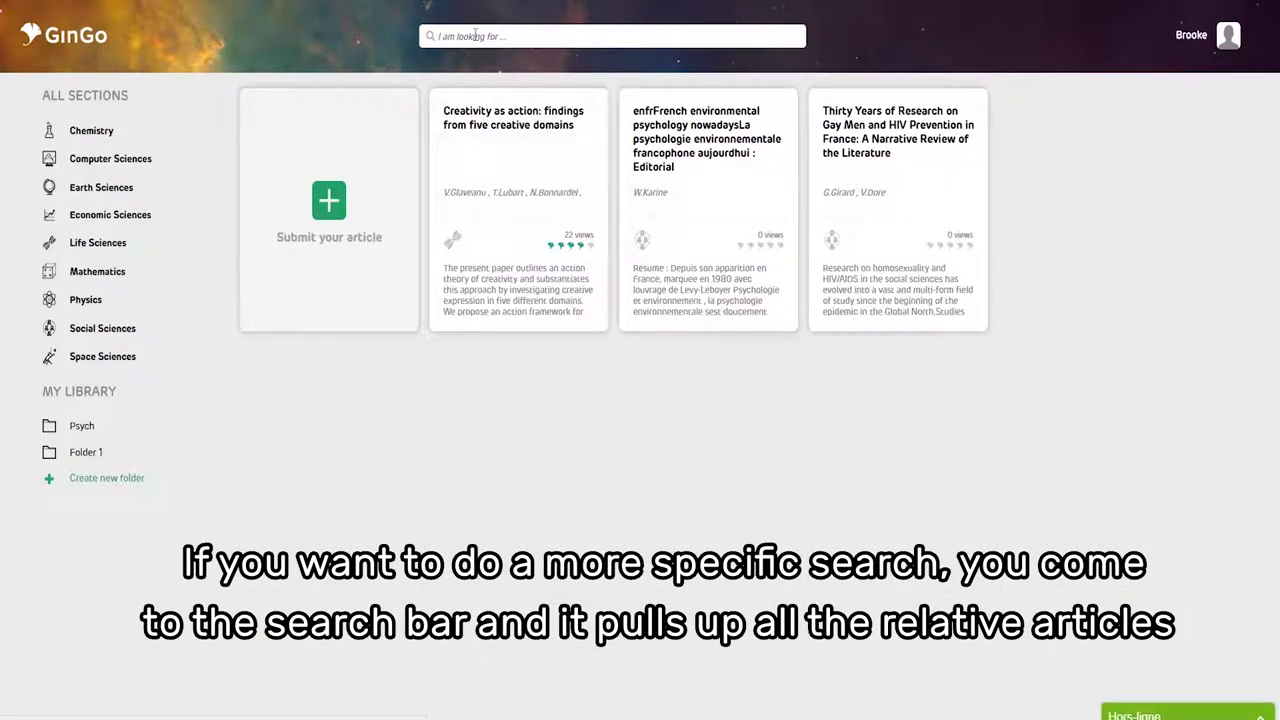
{"action": "mouse_move", "coordinate": [483, 216]}
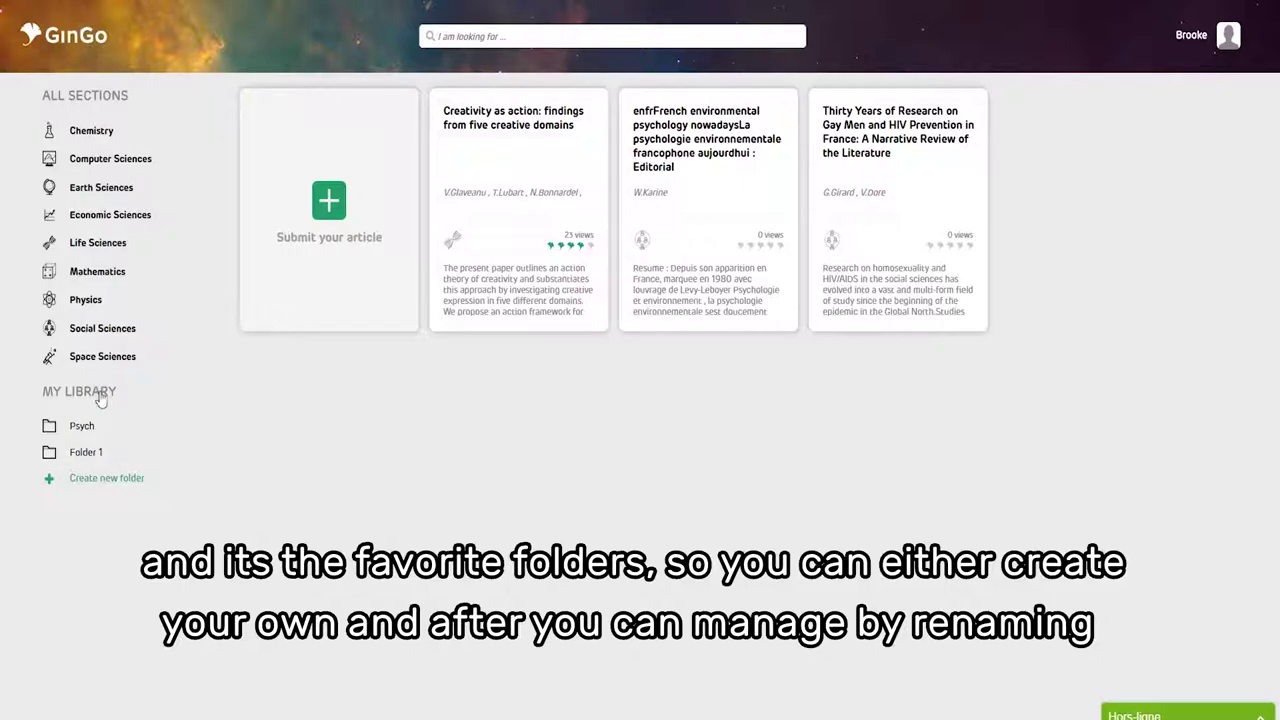
- Start renaming and deleting the Psych library folder, cancelling both and keeping it unchanged
{"action": "left_click", "coordinate": [100, 398]}
{"action": "left_click", "coordinate": [148, 426]}
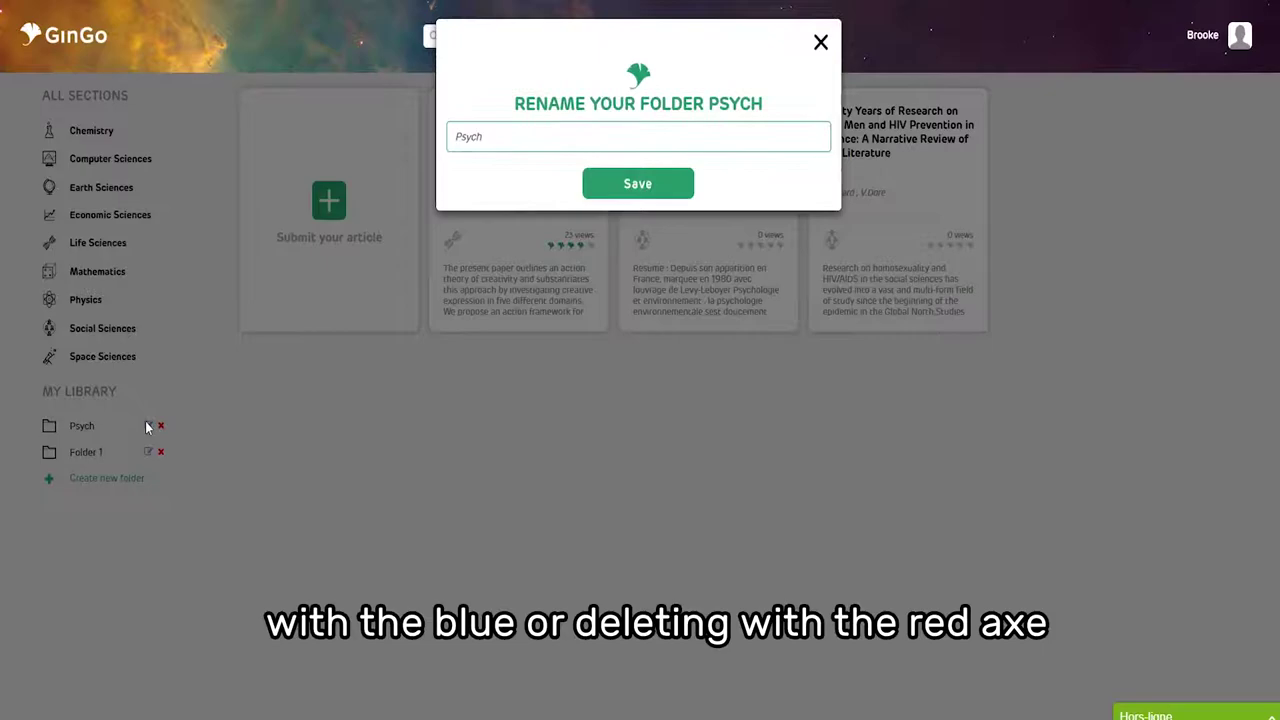
{"action": "left_click", "coordinate": [824, 46]}
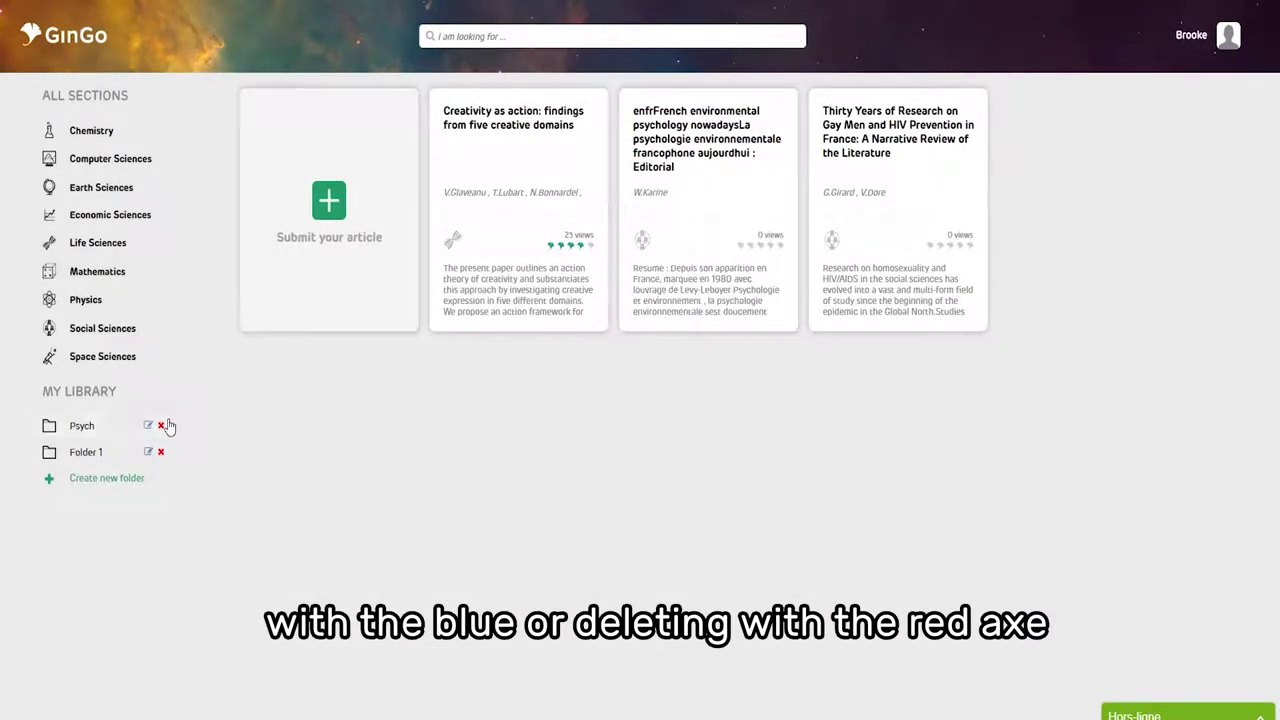
{"action": "left_click", "coordinate": [161, 426]}
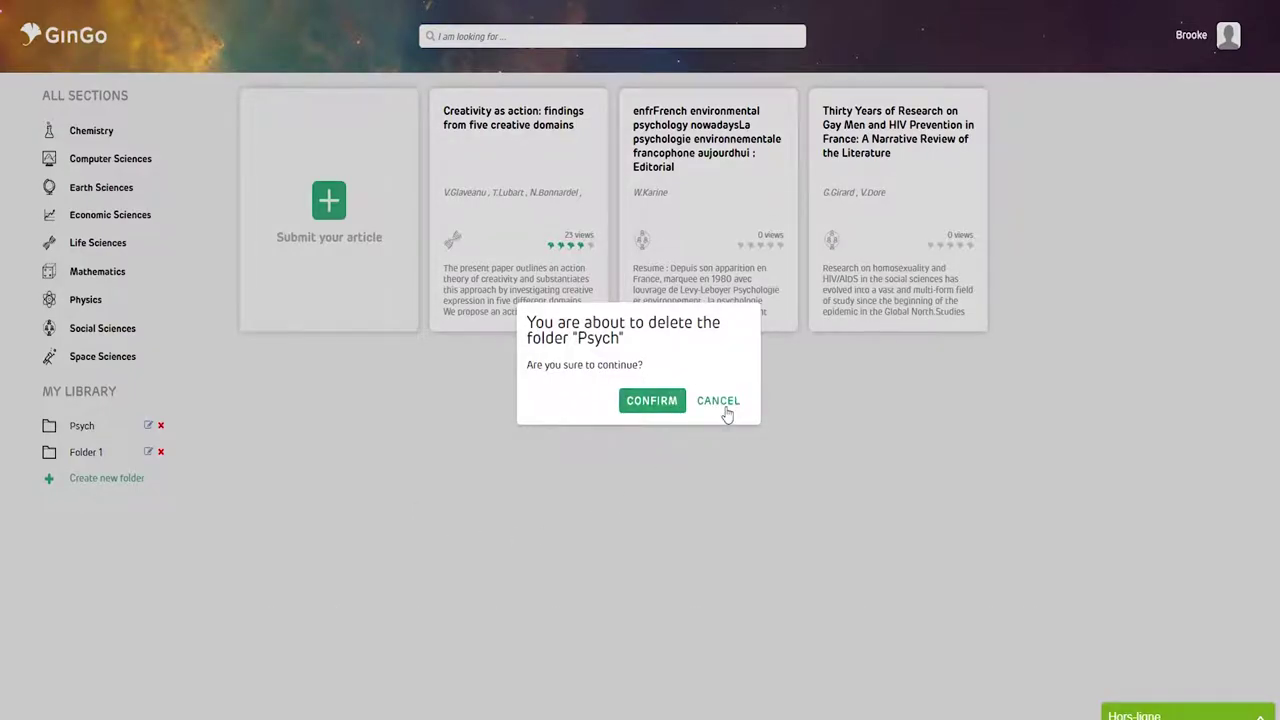
{"action": "left_click", "coordinate": [727, 401]}
- Save 'Creativity as action: findings from five creative domains' to the Psych folder and open it
{"action": "mouse_move", "coordinate": [529, 208]}
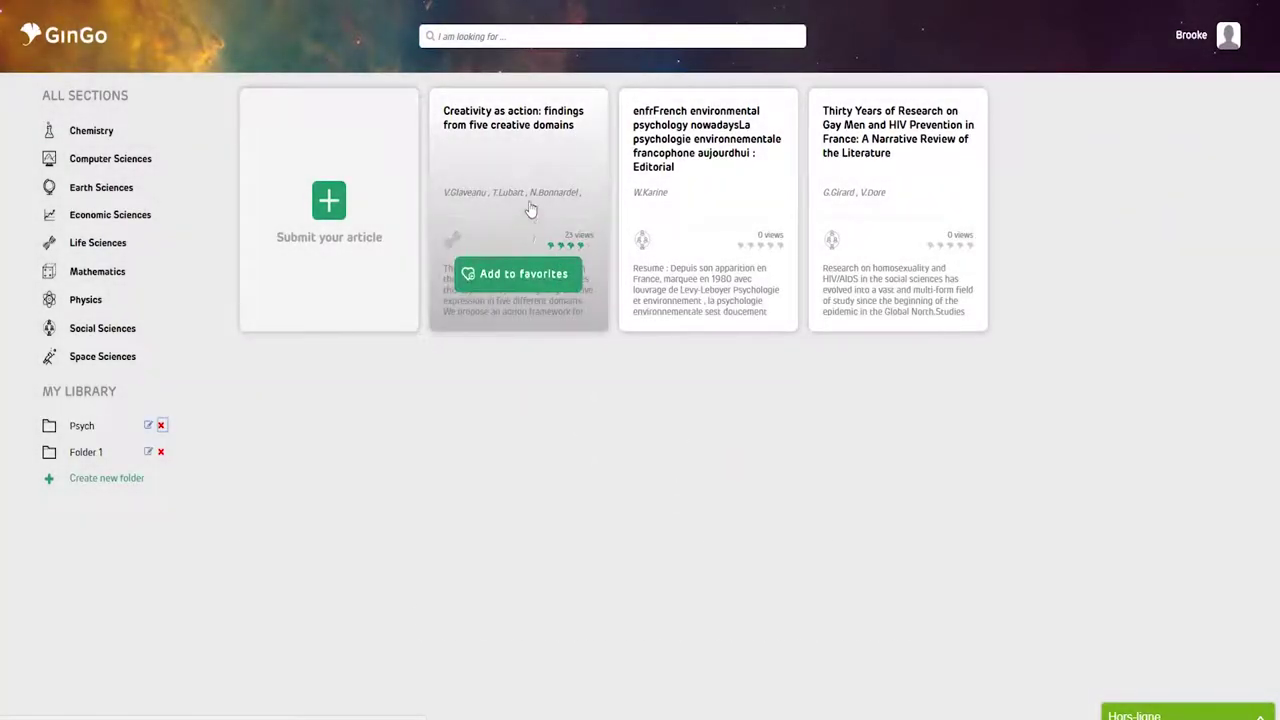
{"action": "left_click", "coordinate": [521, 278]}
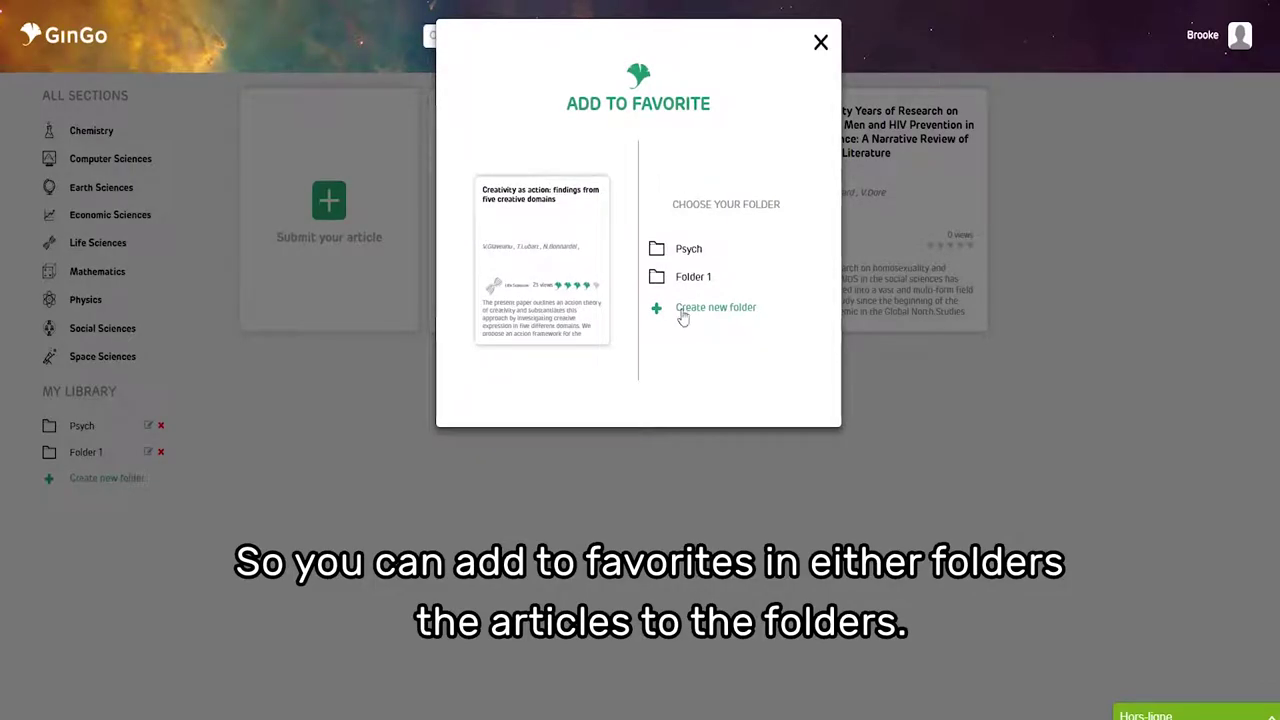
{"action": "left_click", "coordinate": [689, 250]}
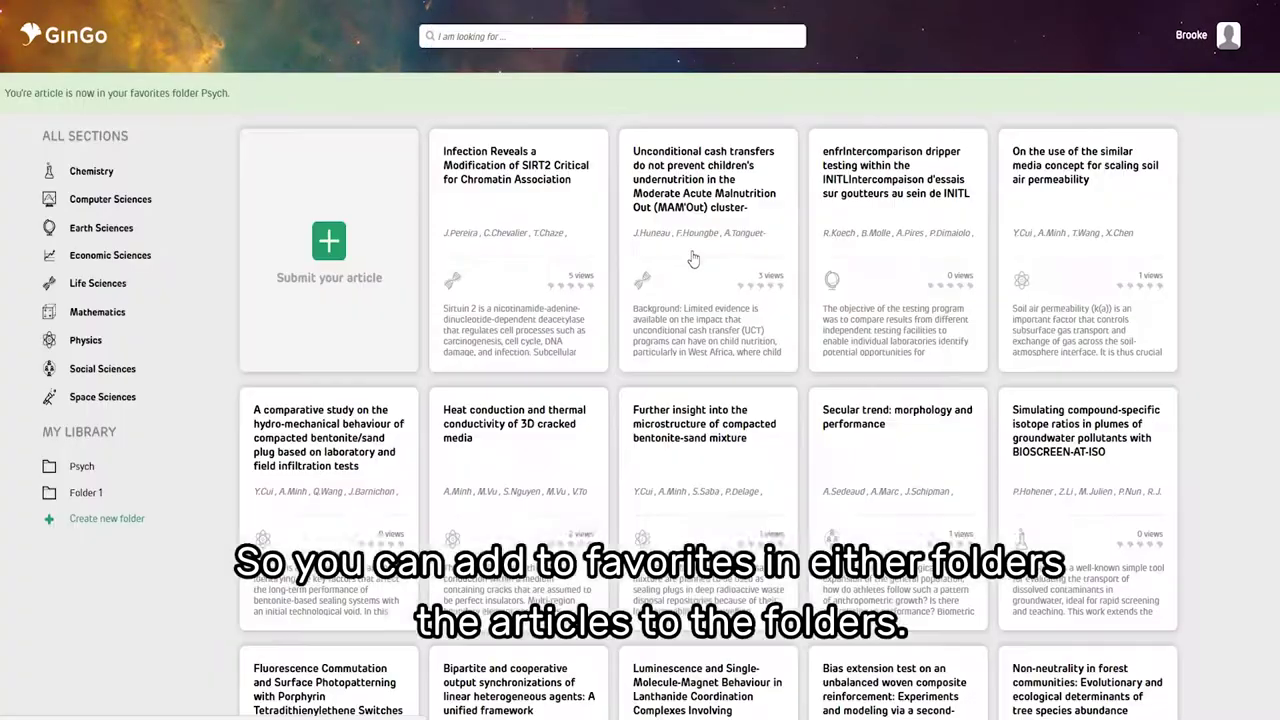
{"action": "left_click", "coordinate": [97, 475]}
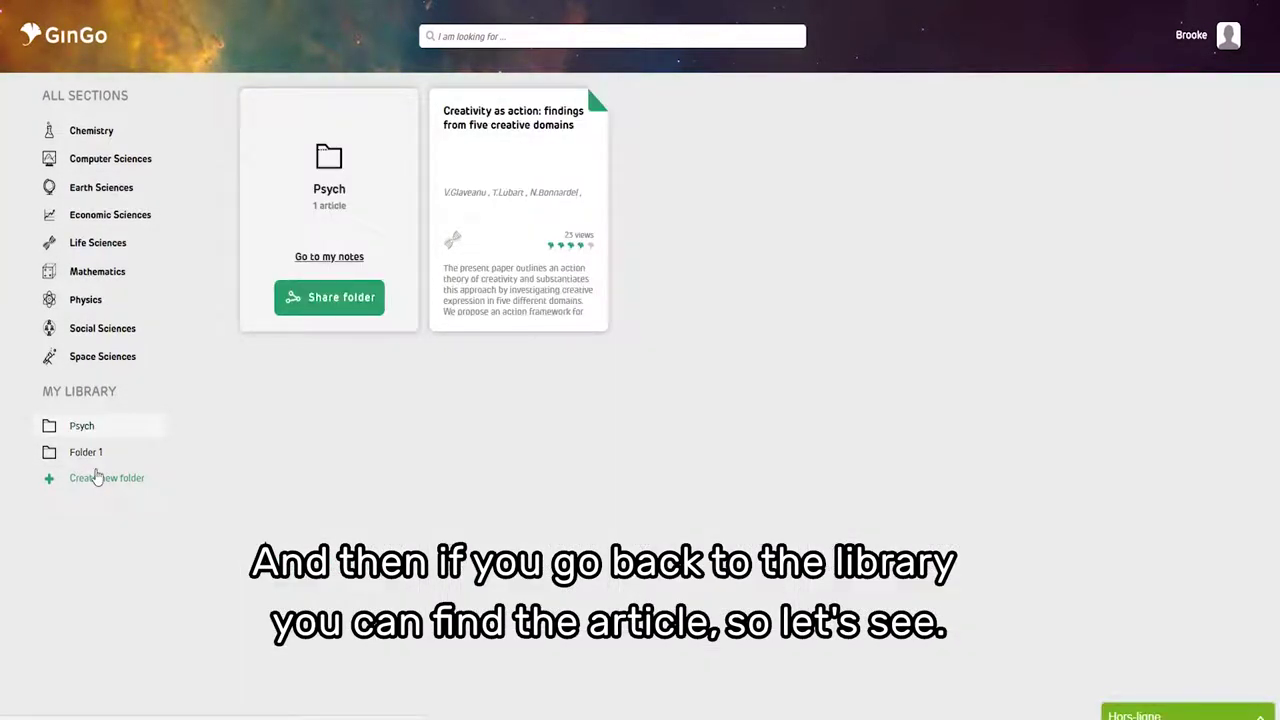
- Open the 'Creativity as action' article page and preview its Share and PDF download options
{"action": "mouse_move", "coordinate": [500, 123]}
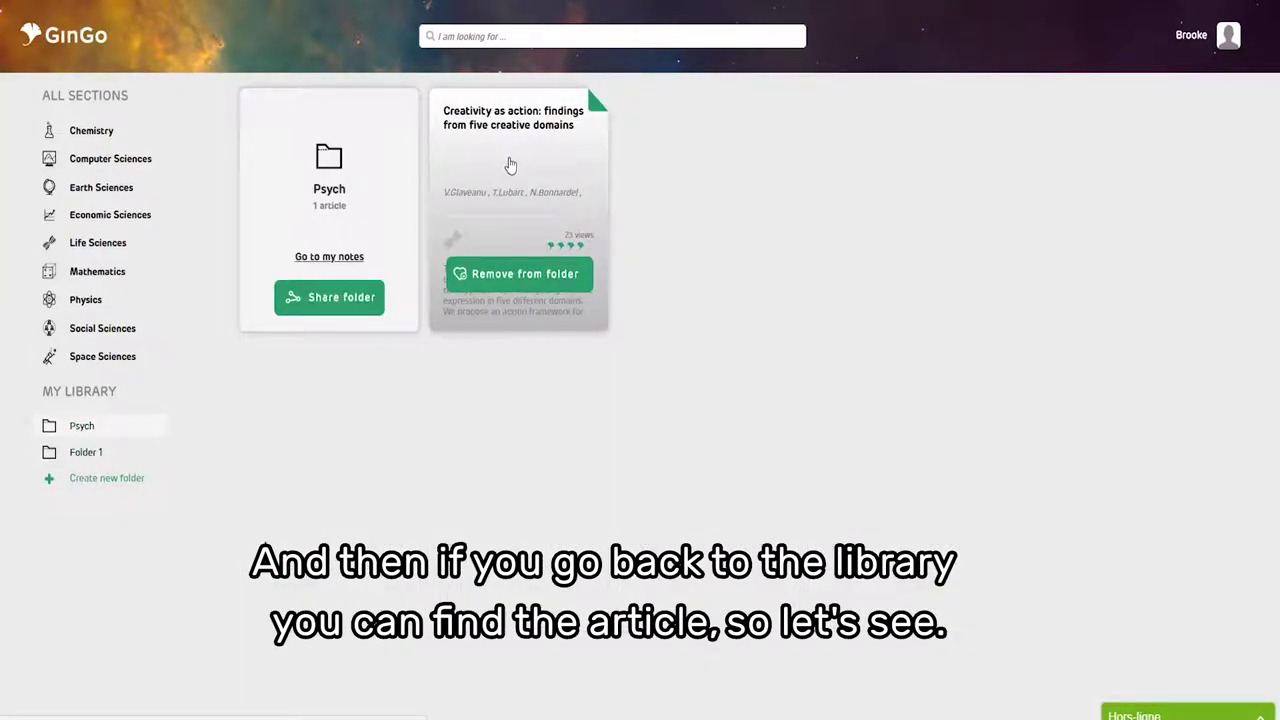
{"action": "left_click", "coordinate": [510, 165]}
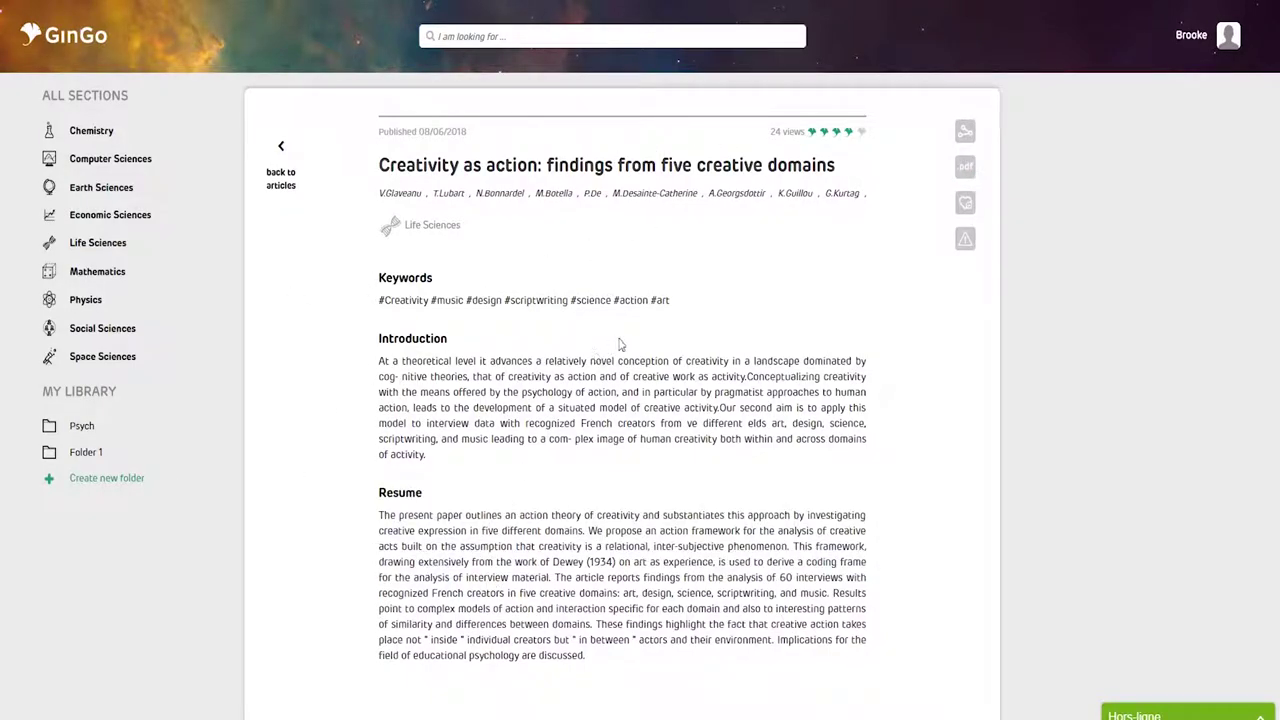
{"action": "left_click", "coordinate": [965, 132]}
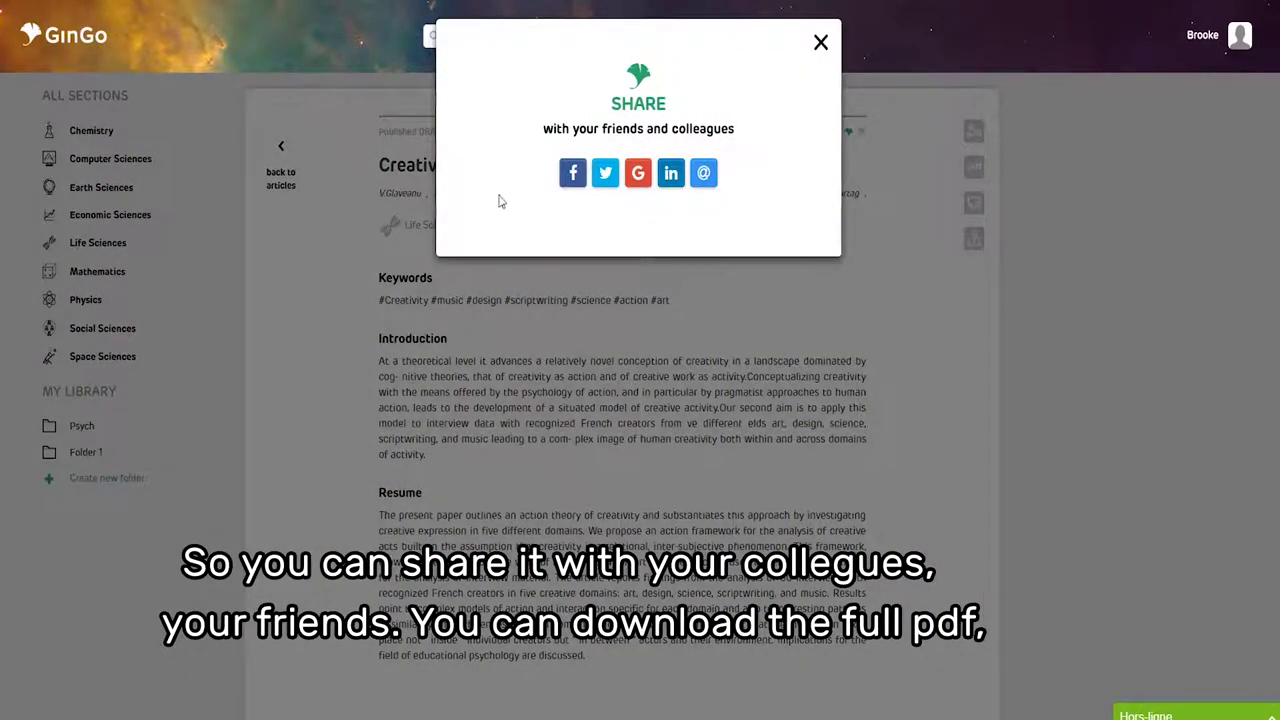
{"action": "left_click", "coordinate": [821, 42]}
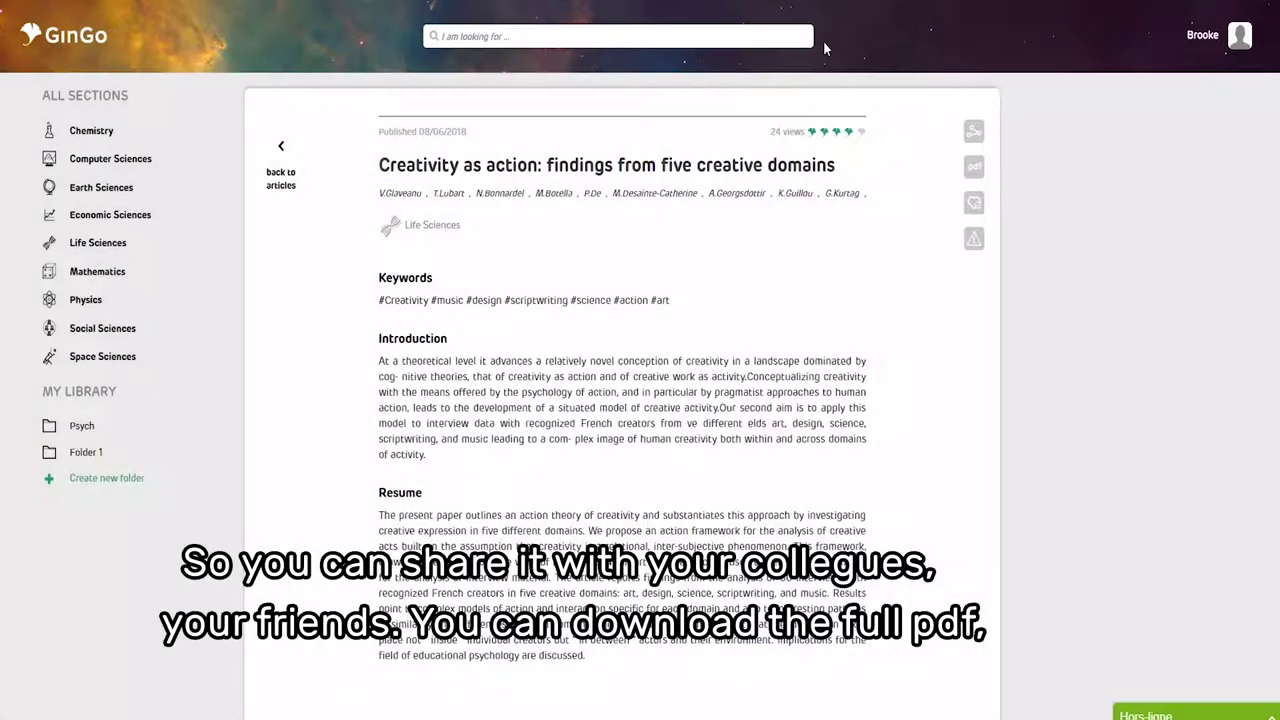
{"action": "left_click", "coordinate": [962, 168]}
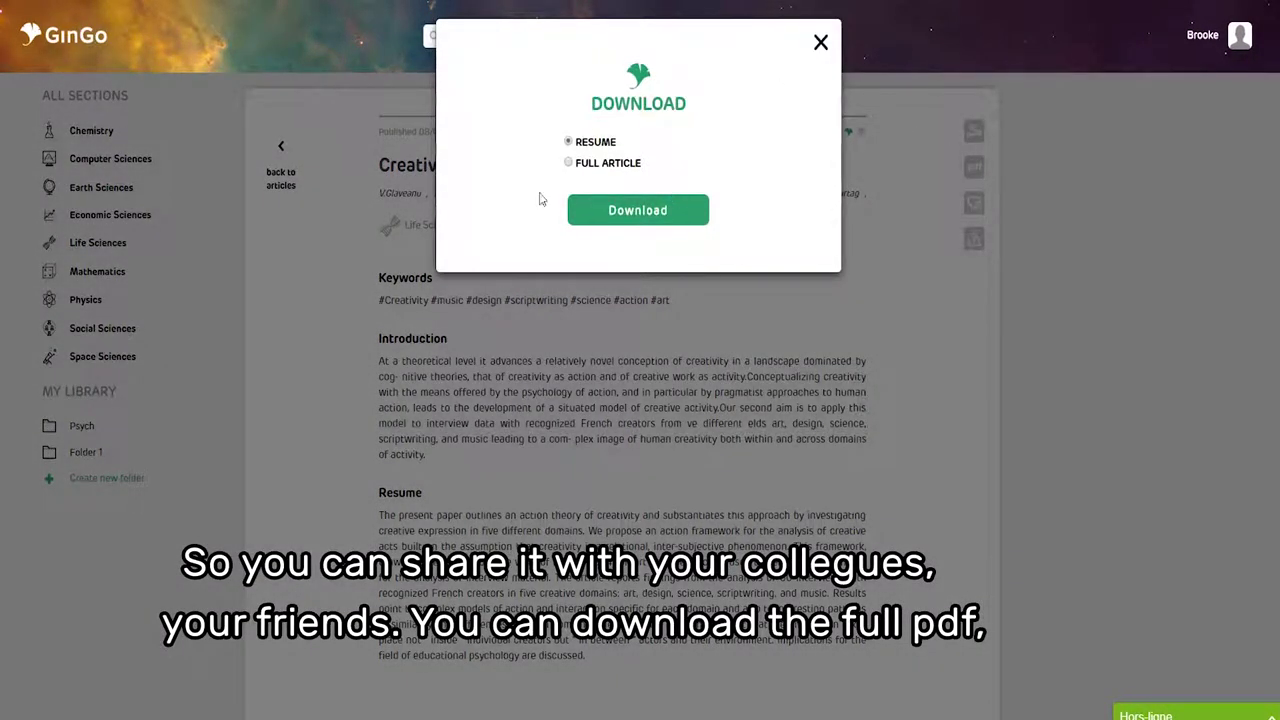
{"action": "left_click", "coordinate": [821, 42]}
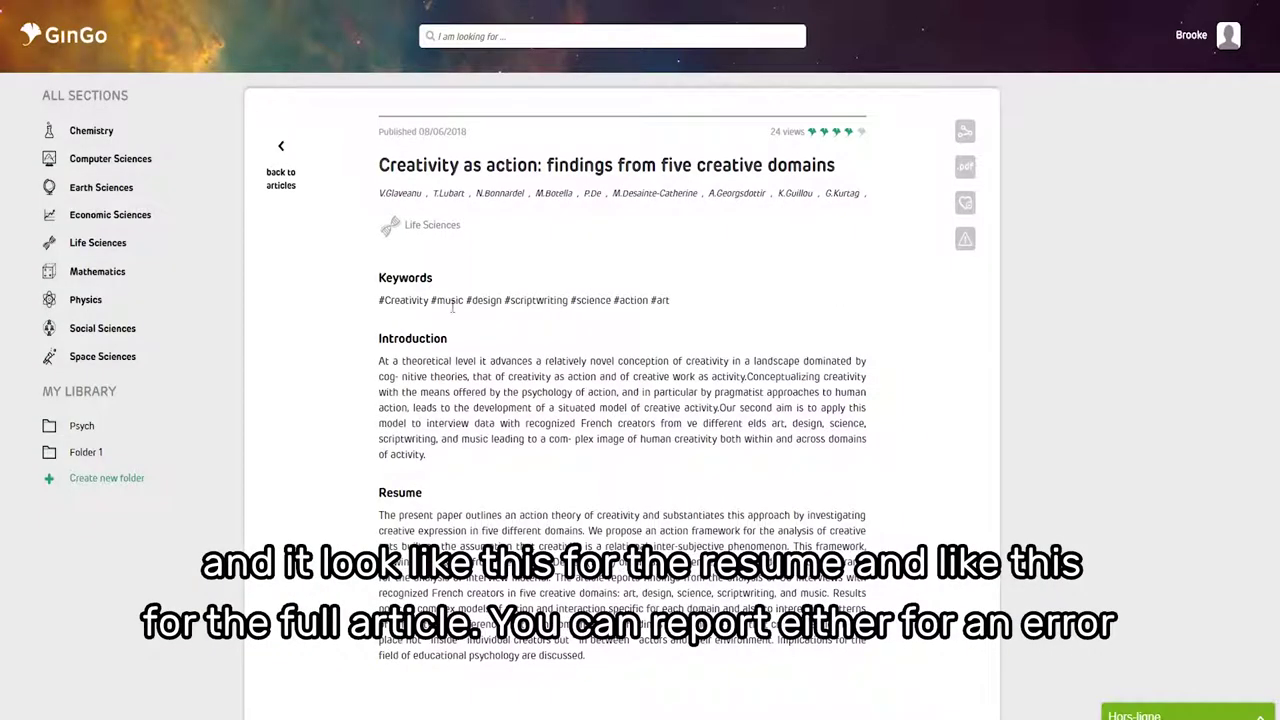
- Dismiss the report-a-problem form and bring up the article's add-to-favourites folder choice
{"action": "left_click", "coordinate": [963, 236]}
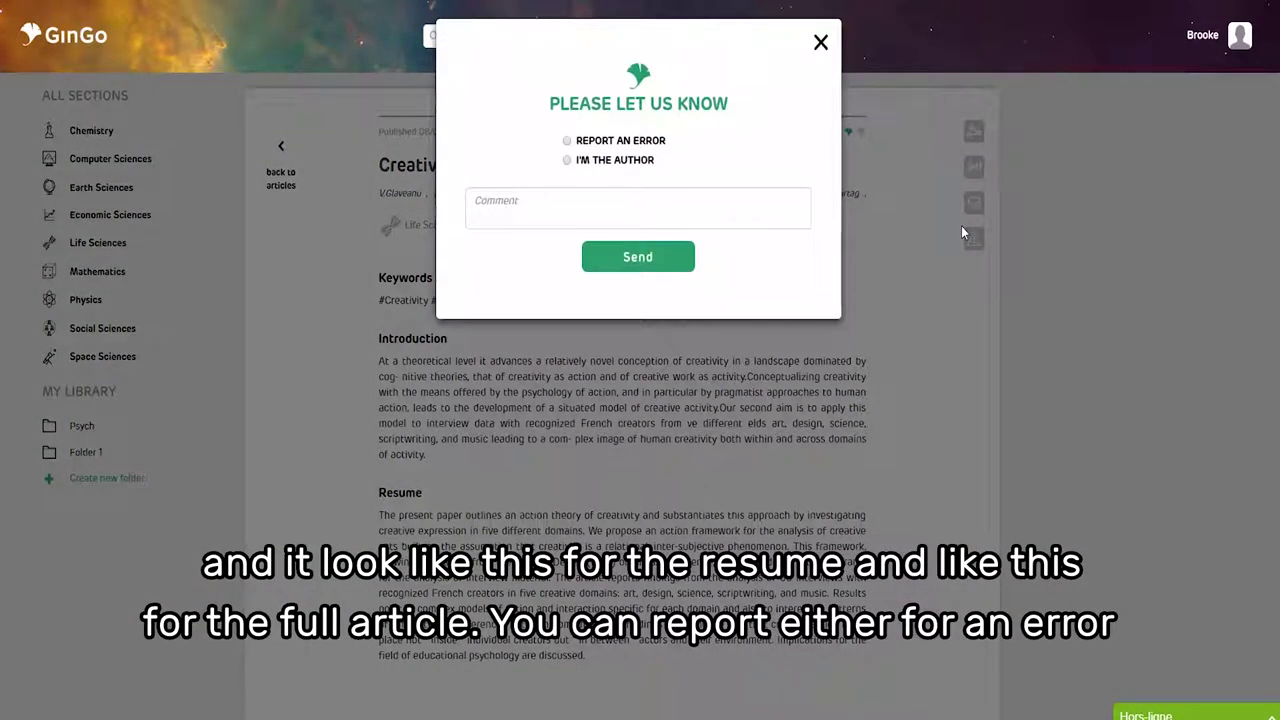
{"action": "left_click", "coordinate": [820, 42]}
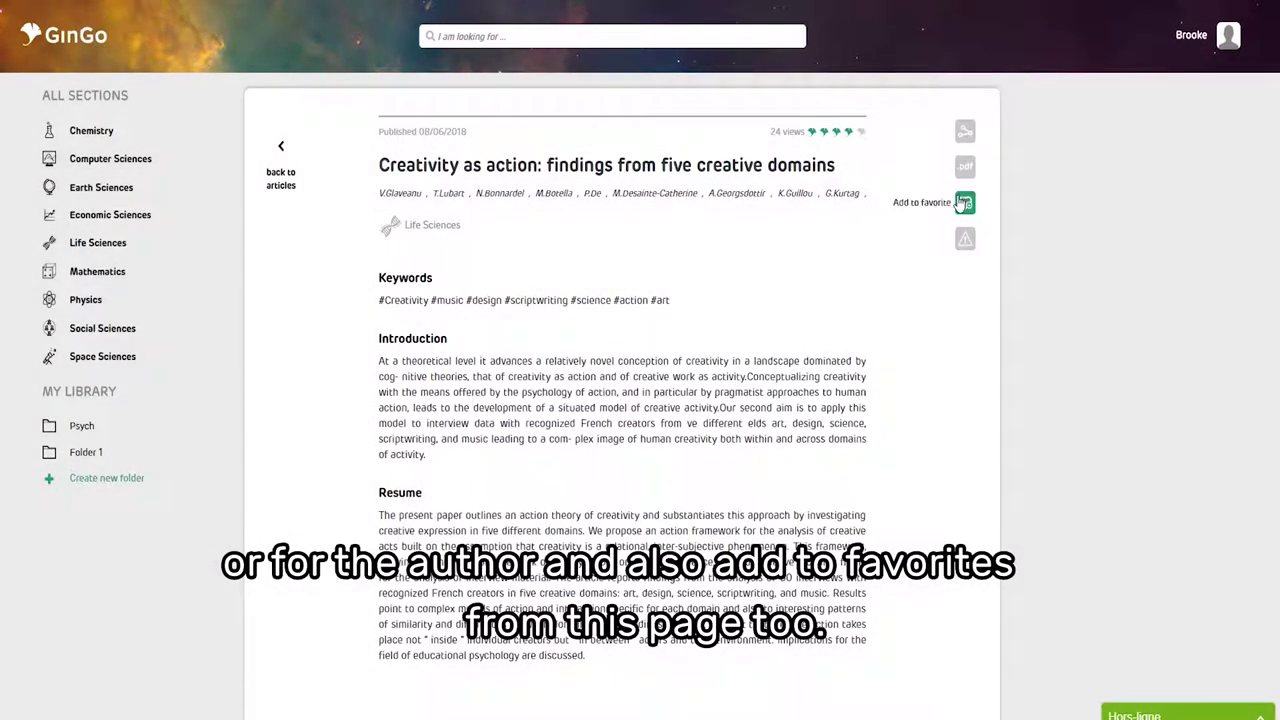
{"action": "left_click", "coordinate": [965, 204]}
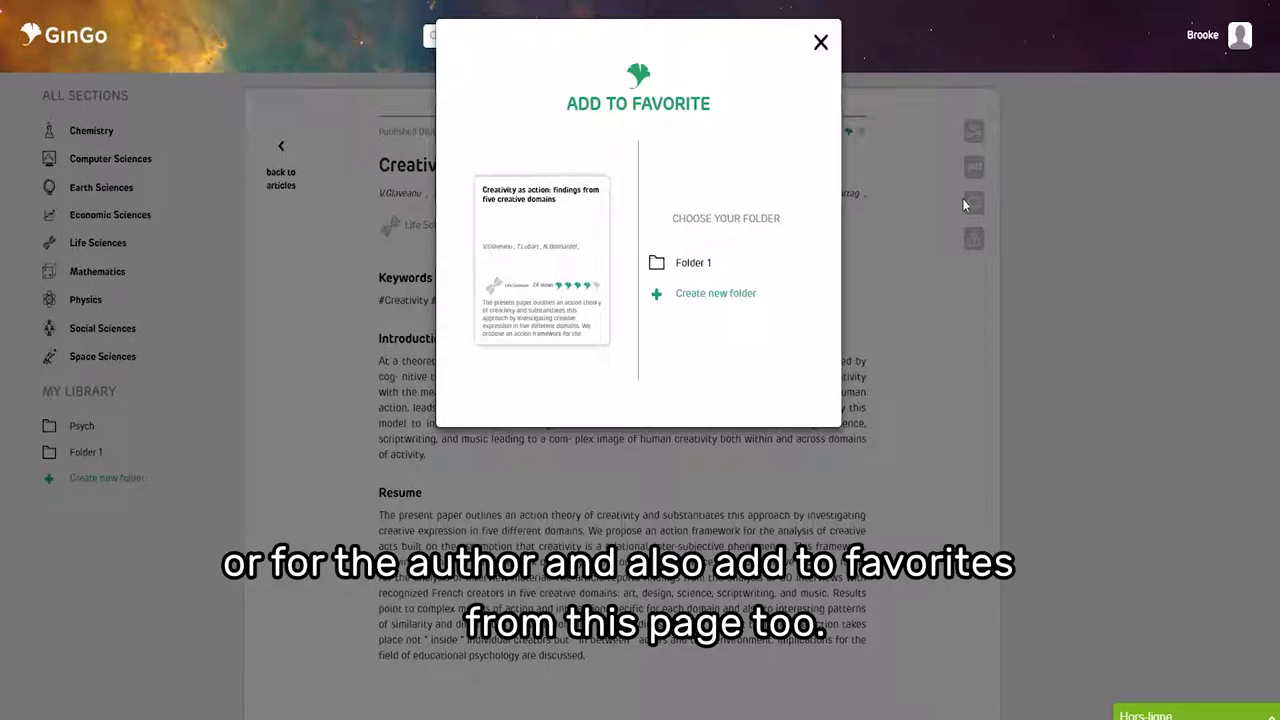
- Close the favourites dialog, scroll down to COMMENTS and view the Syntax comment type
{"action": "left_click", "coordinate": [690, 266]}
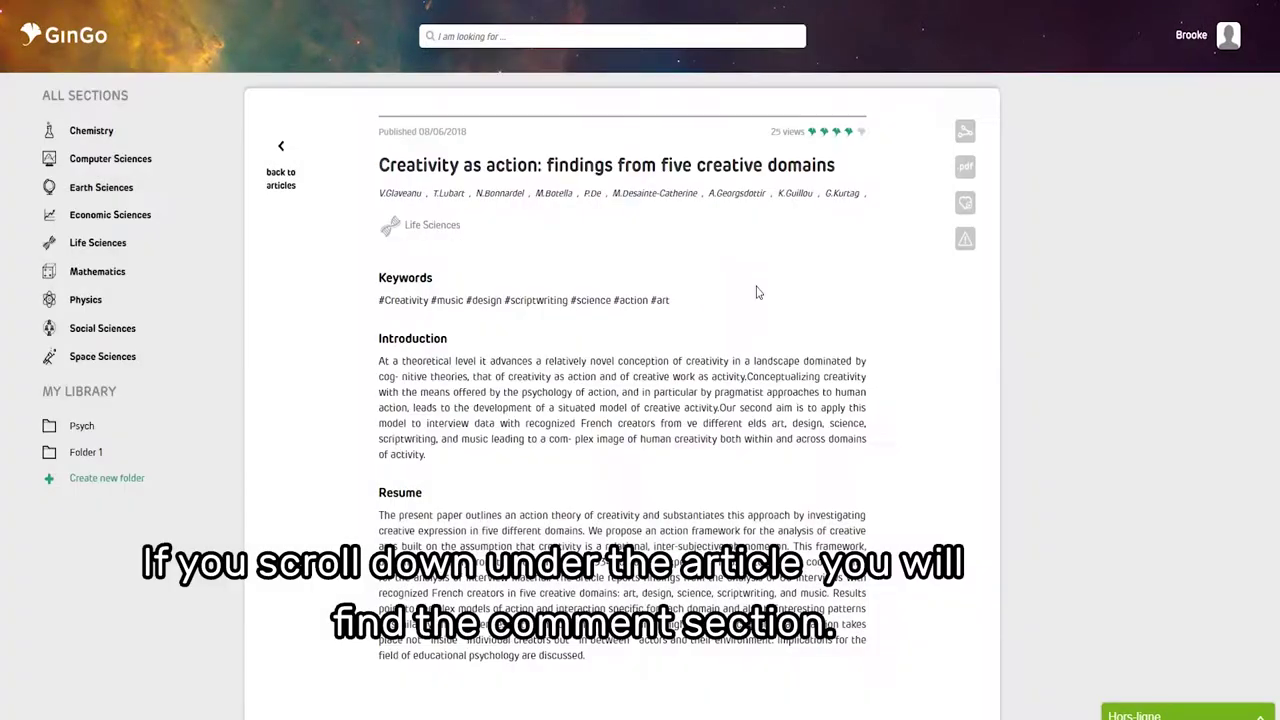
{"action": "scroll", "coordinate": [748, 286], "scroll_direction": "down", "scroll_amount": 3}
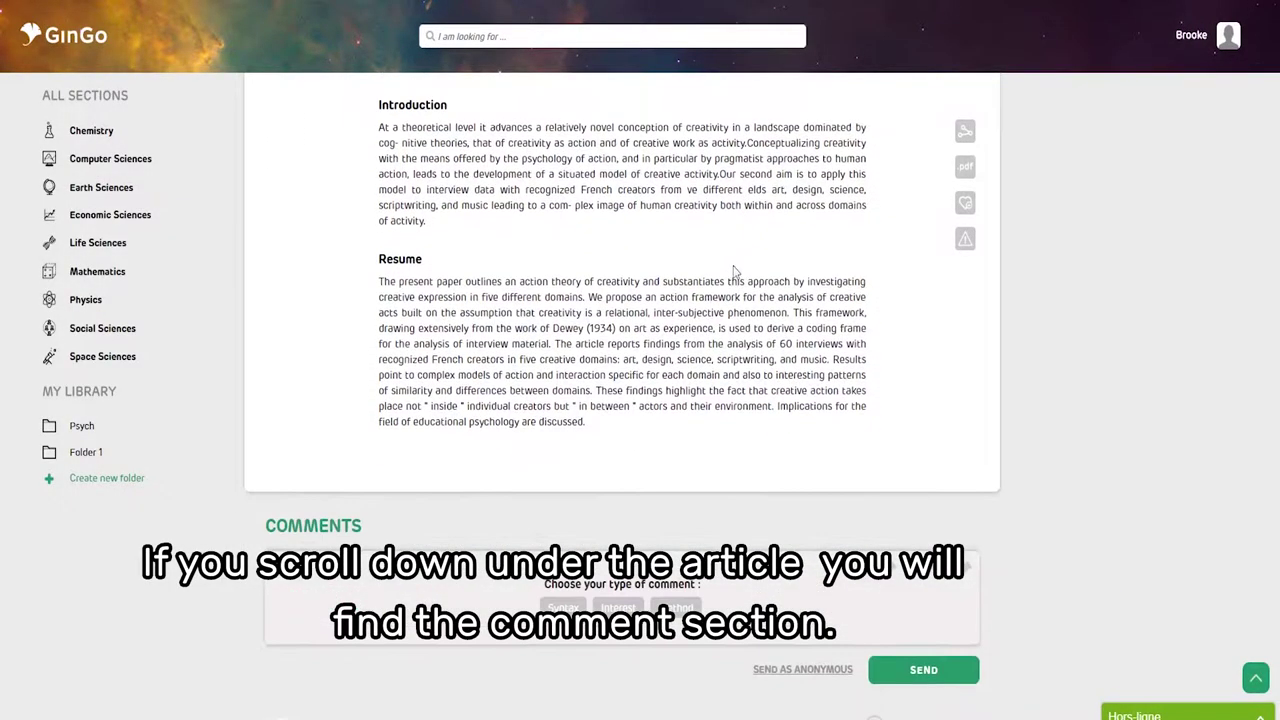
{"action": "scroll", "coordinate": [730, 271], "scroll_direction": "down", "scroll_amount": 1}
{"action": "scroll", "coordinate": [703, 266], "scroll_direction": "down", "scroll_amount": 1}
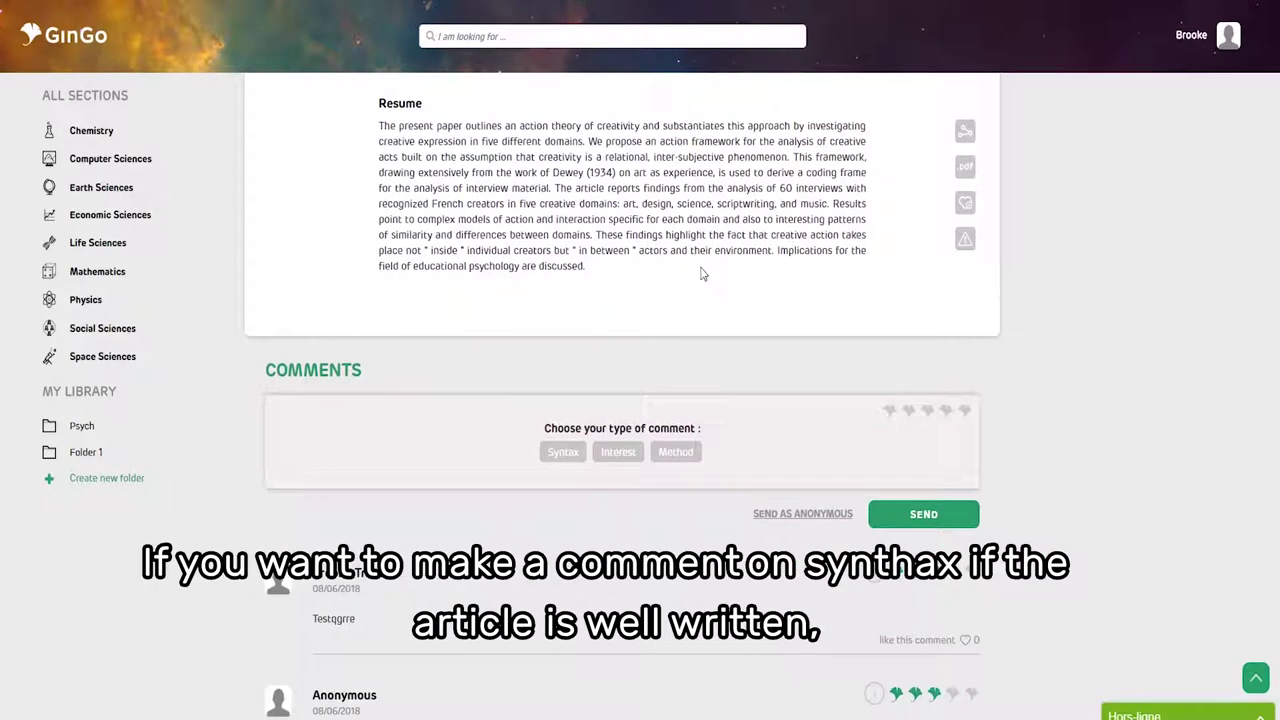
{"action": "left_click", "coordinate": [565, 453]}
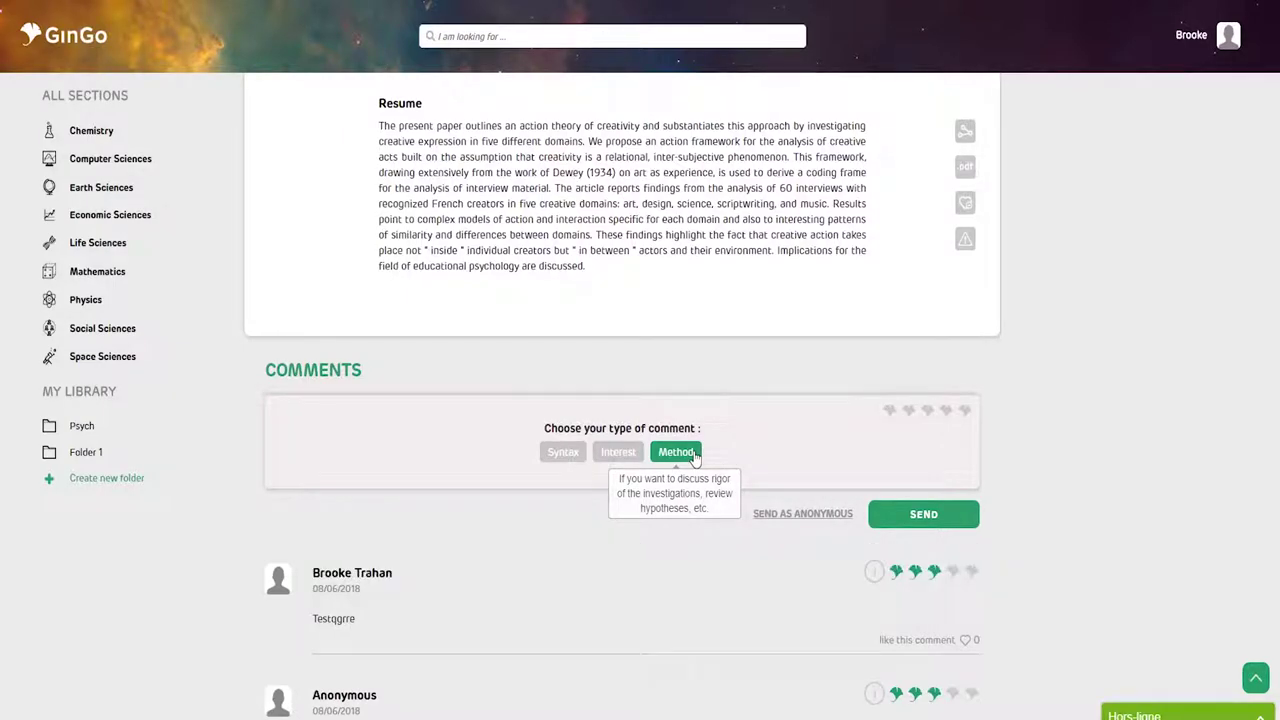
- Open the comment box, give the article a three-leaf rating and write 'Gingo is GREAT'
{"action": "left_click", "coordinate": [620, 453]}
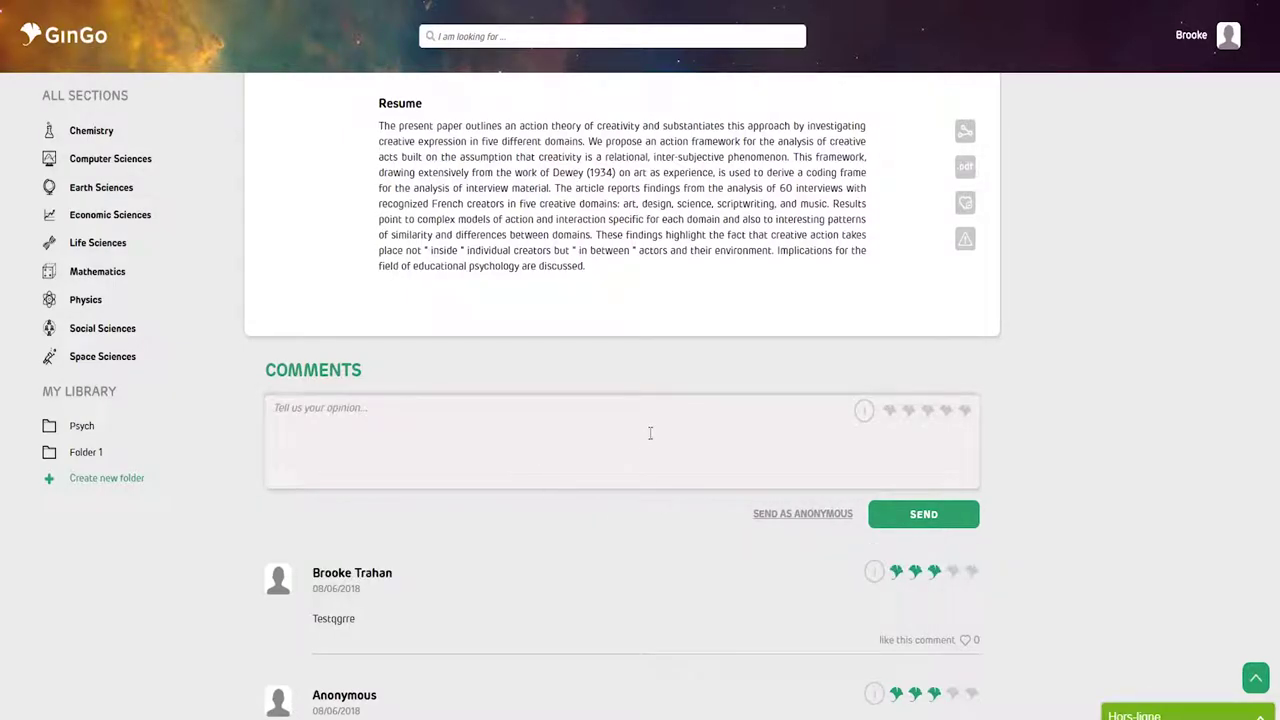
{"action": "left_click", "coordinate": [926, 414]}
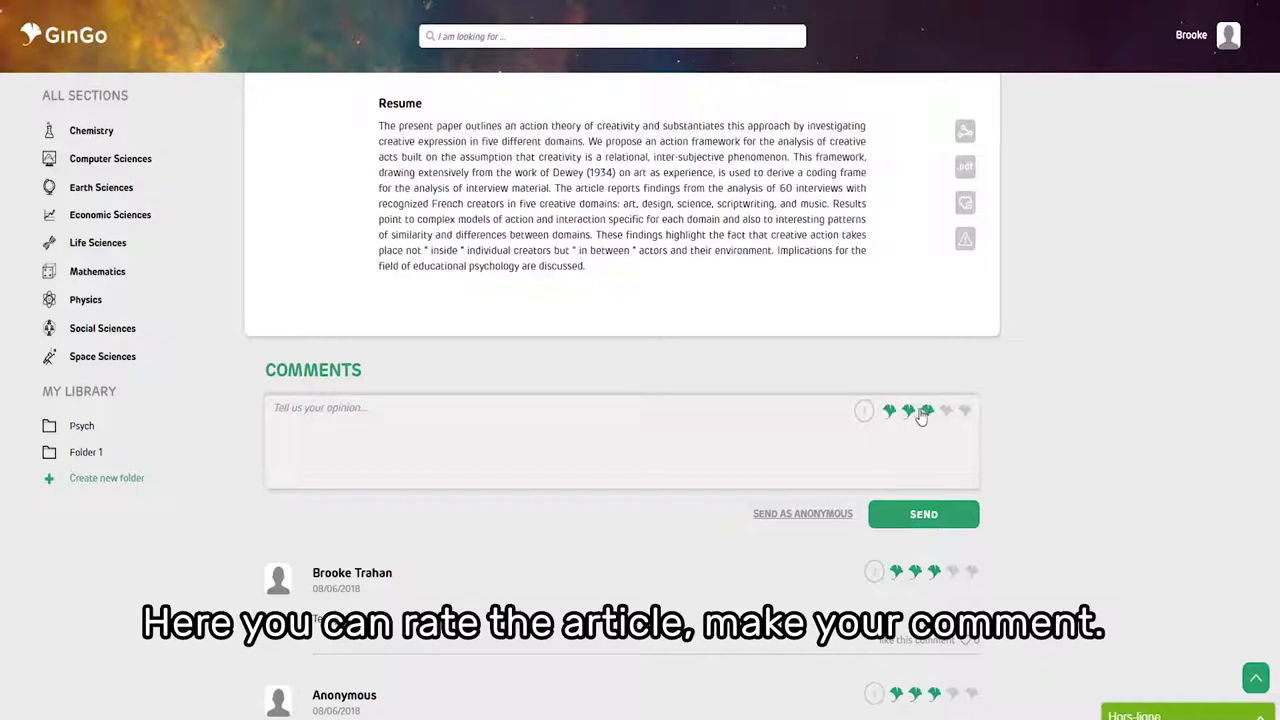
{"action": "left_click", "coordinate": [797, 433]}
{"action": "type", "text": "d"}
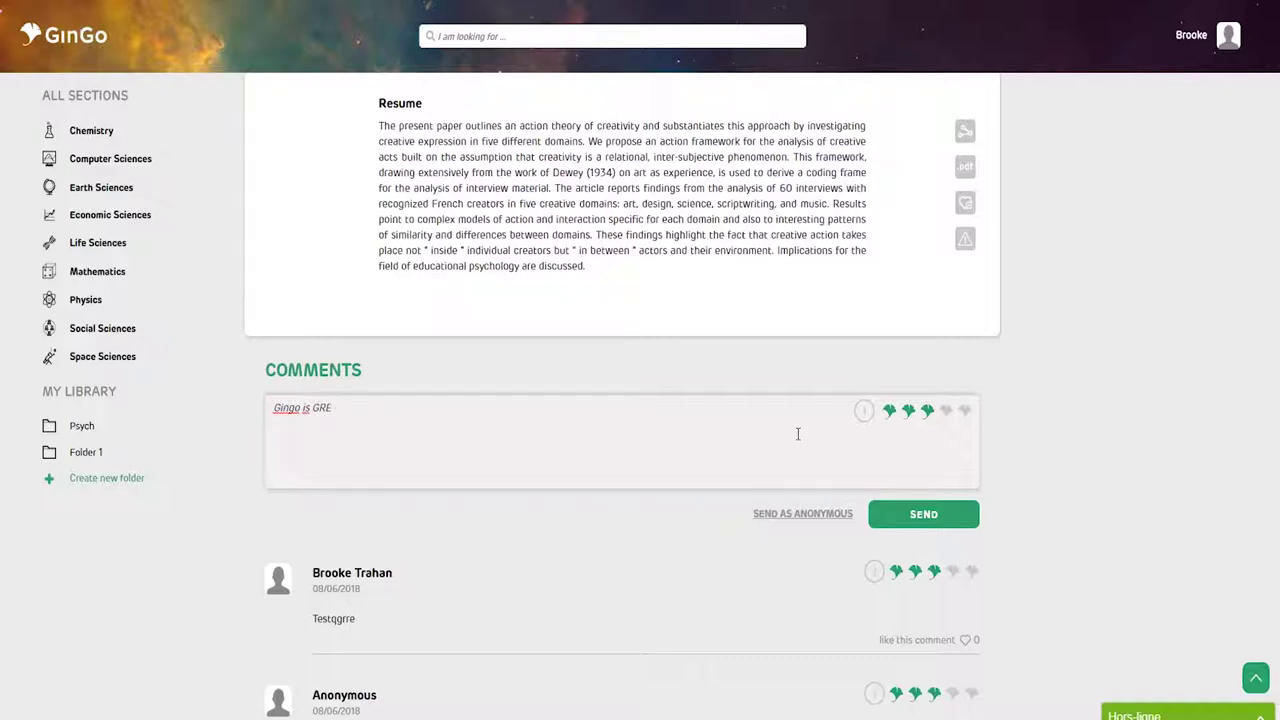
- Set the comment type to Interest and post the comment anonymously
{"action": "left_click", "coordinate": [856, 410]}
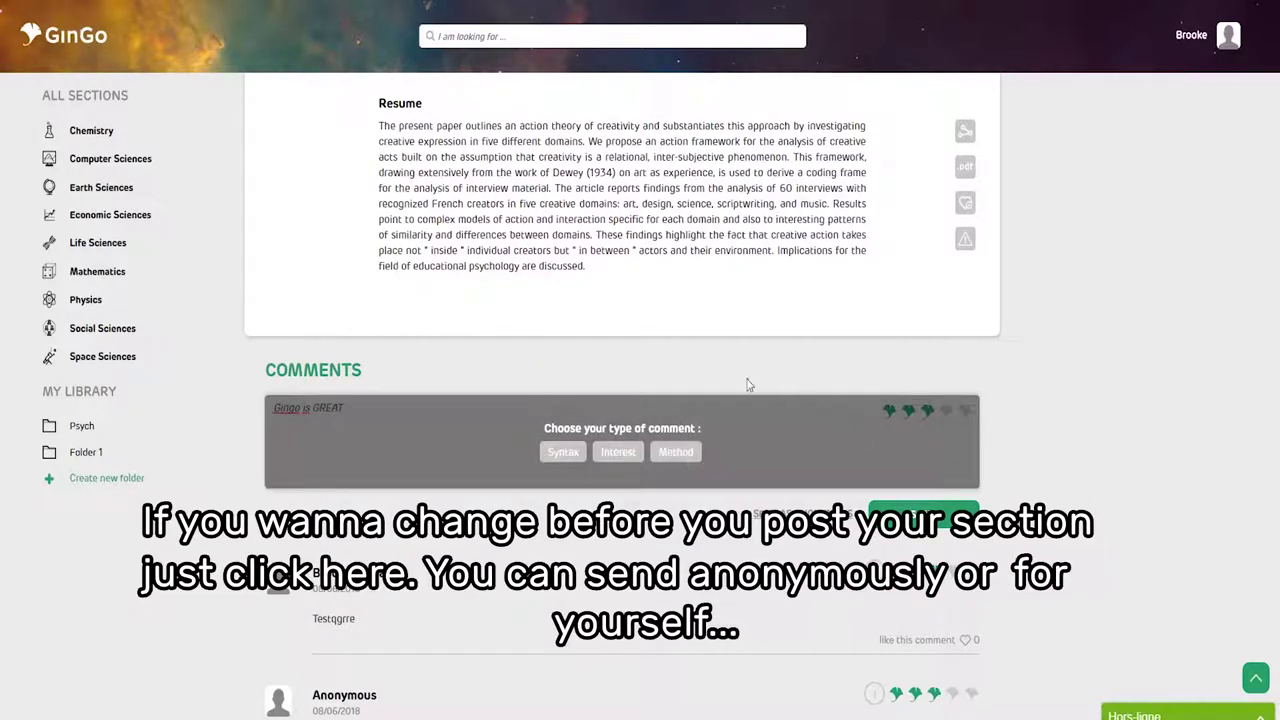
{"action": "left_click", "coordinate": [676, 453]}
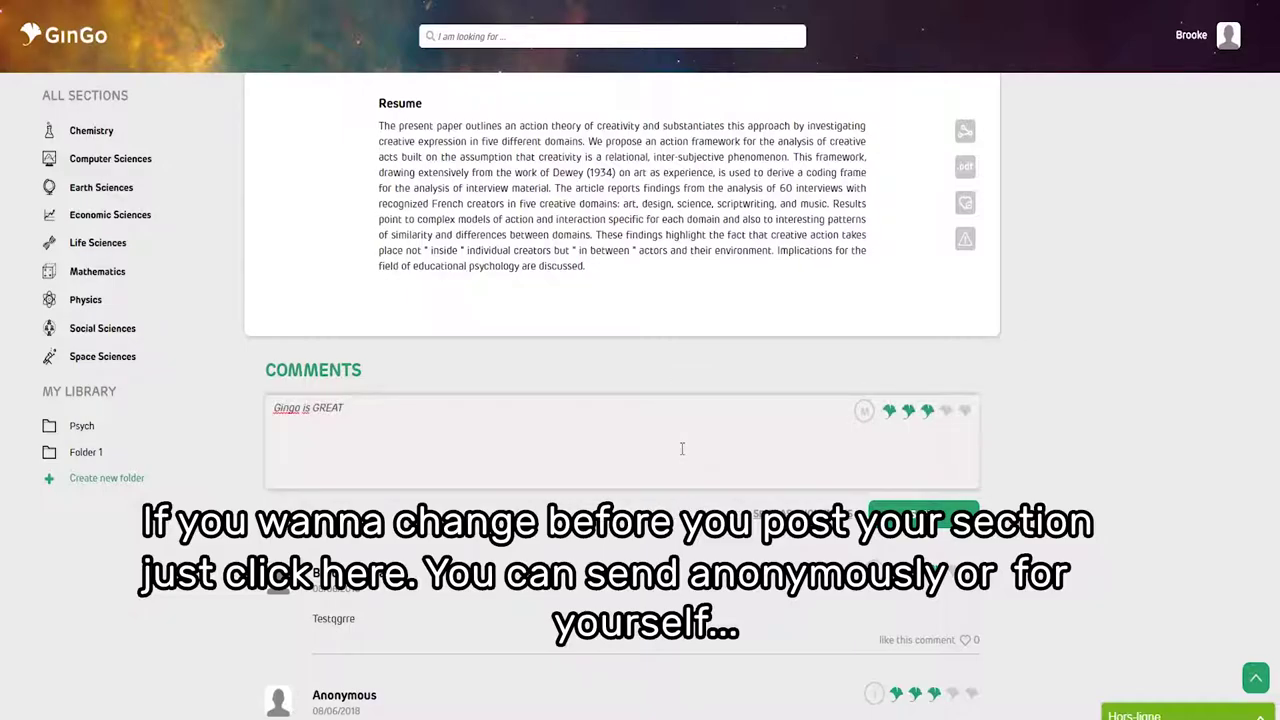
{"action": "left_click", "coordinate": [863, 411]}
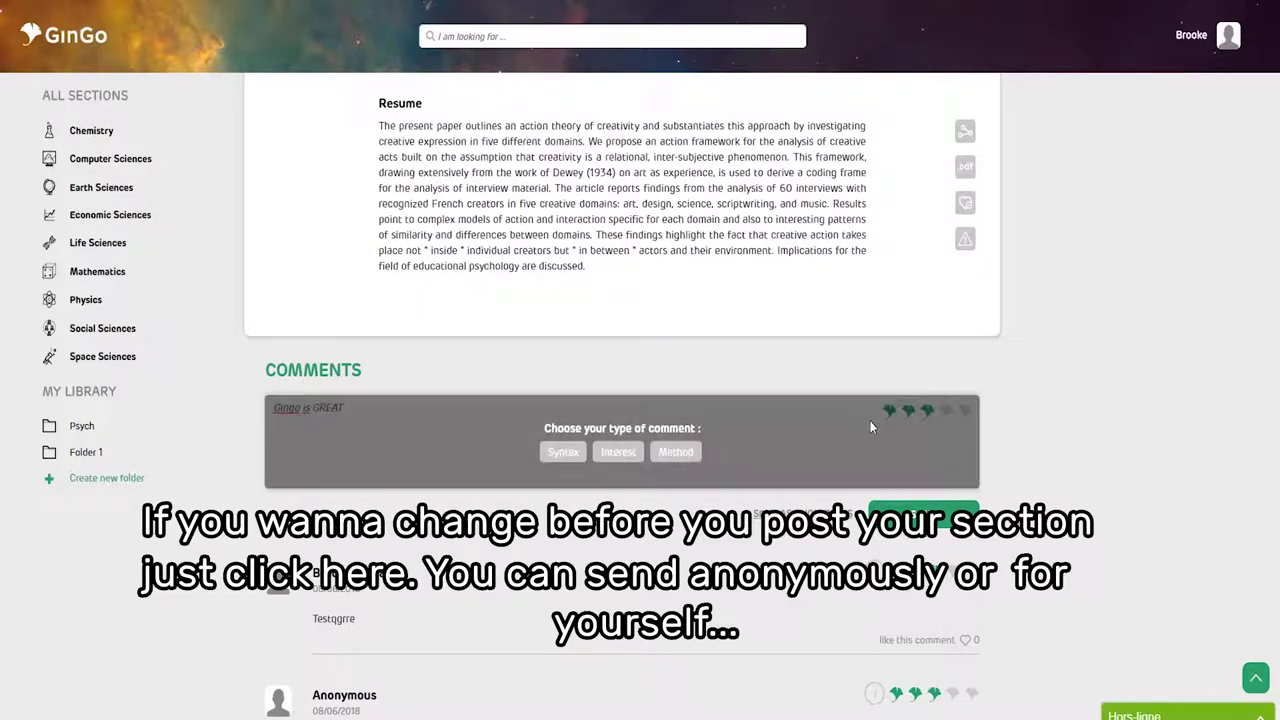
{"action": "left_click", "coordinate": [620, 454]}
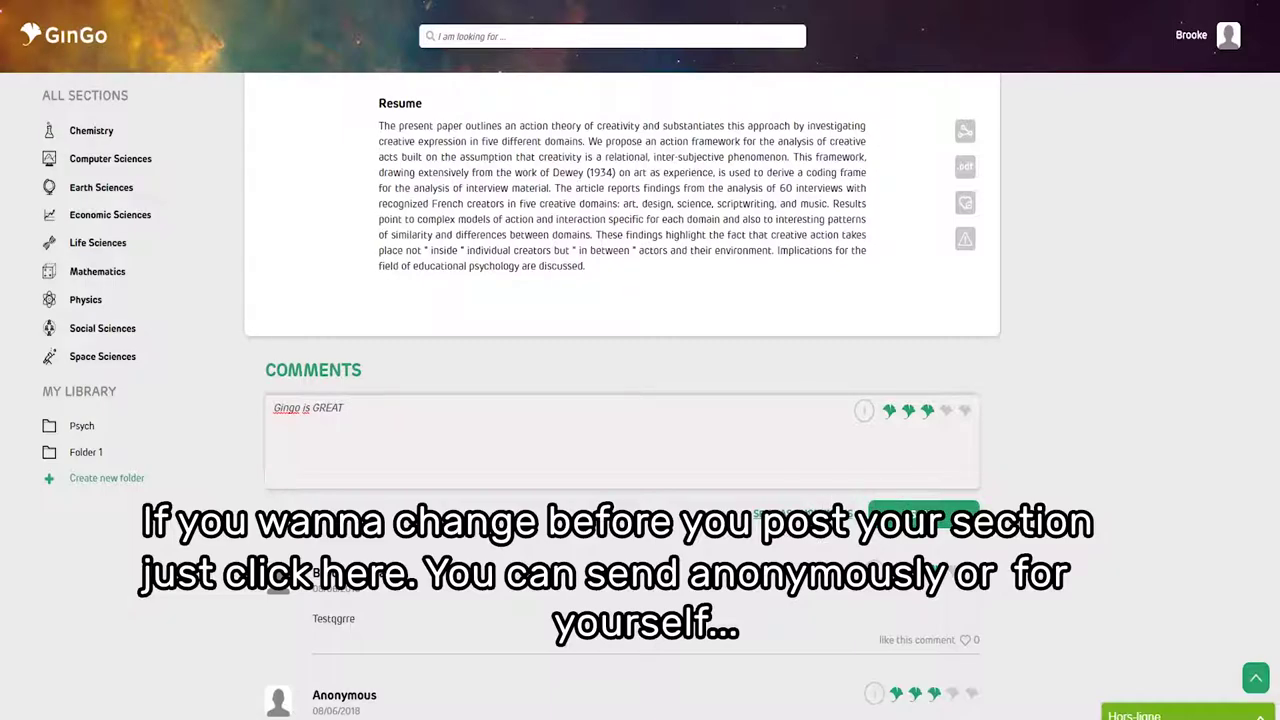
{"action": "left_click", "coordinate": [807, 514]}
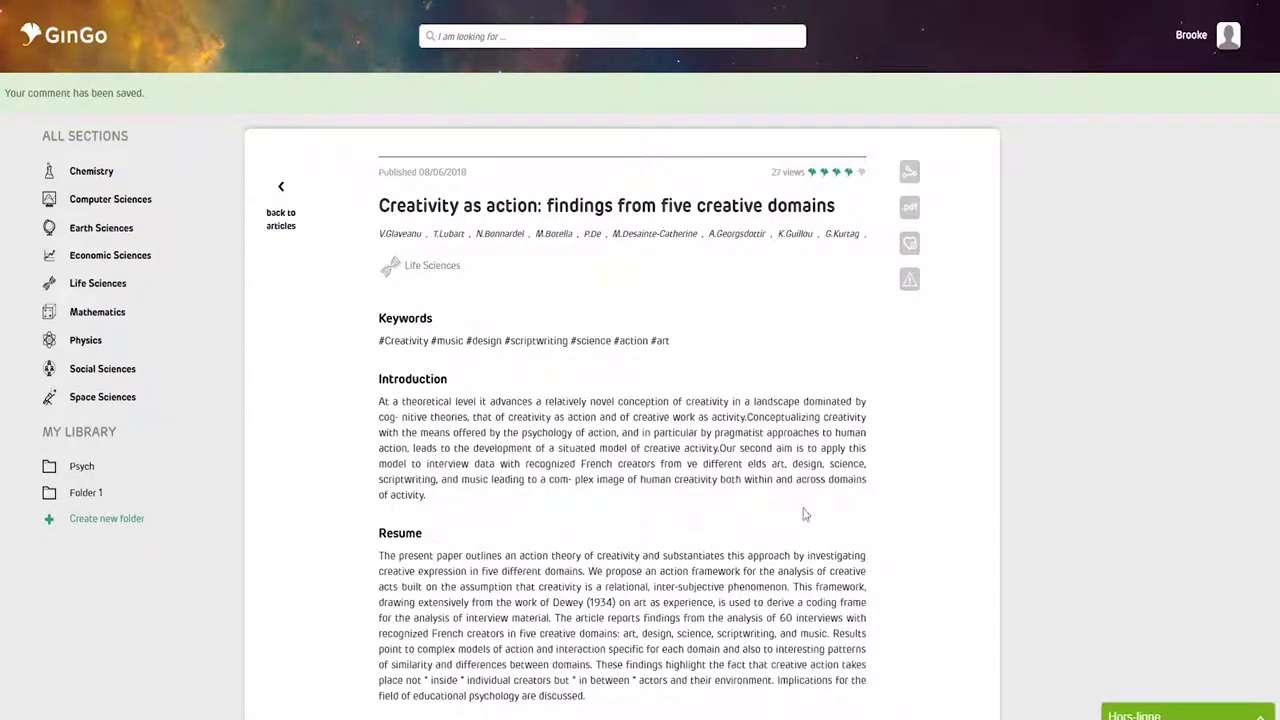
{"action": "scroll", "coordinate": [802, 514], "scroll_direction": "down", "scroll_amount": 5}
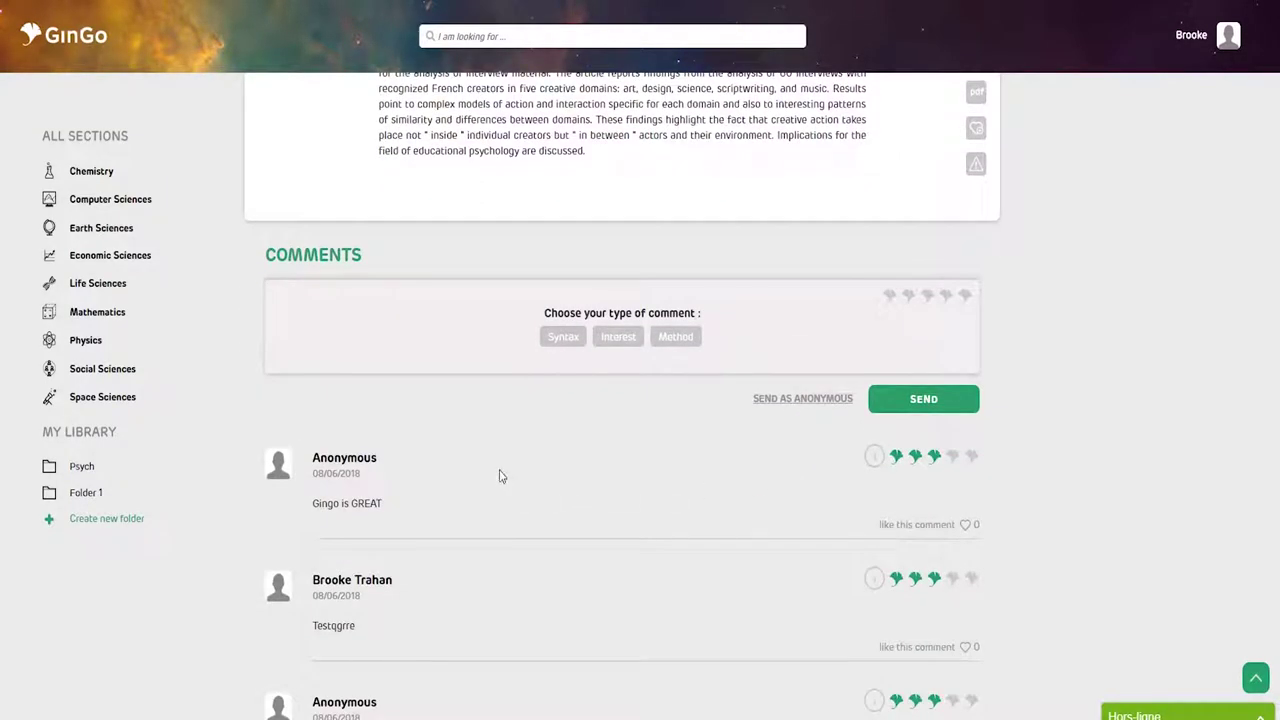
{"action": "scroll", "coordinate": [465, 444], "scroll_direction": "down", "scroll_amount": 1}
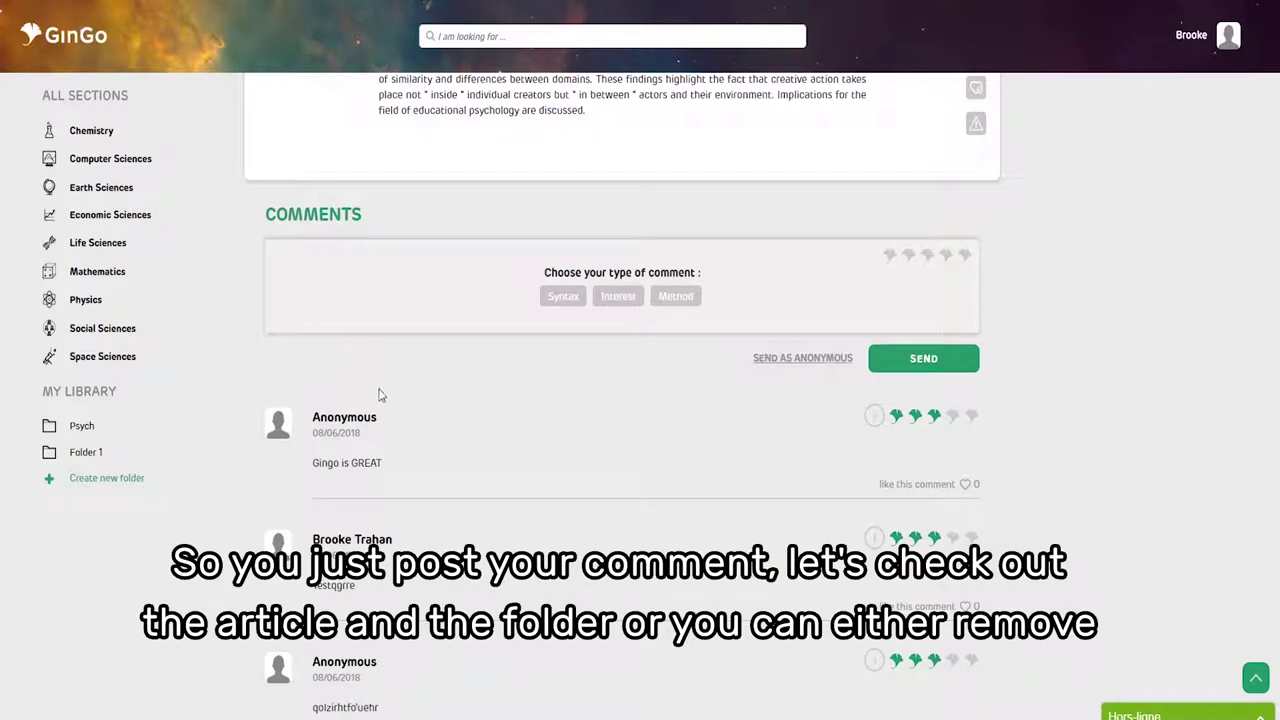
{"action": "scroll", "coordinate": [475, 405], "scroll_direction": "up", "scroll_amount": 3}
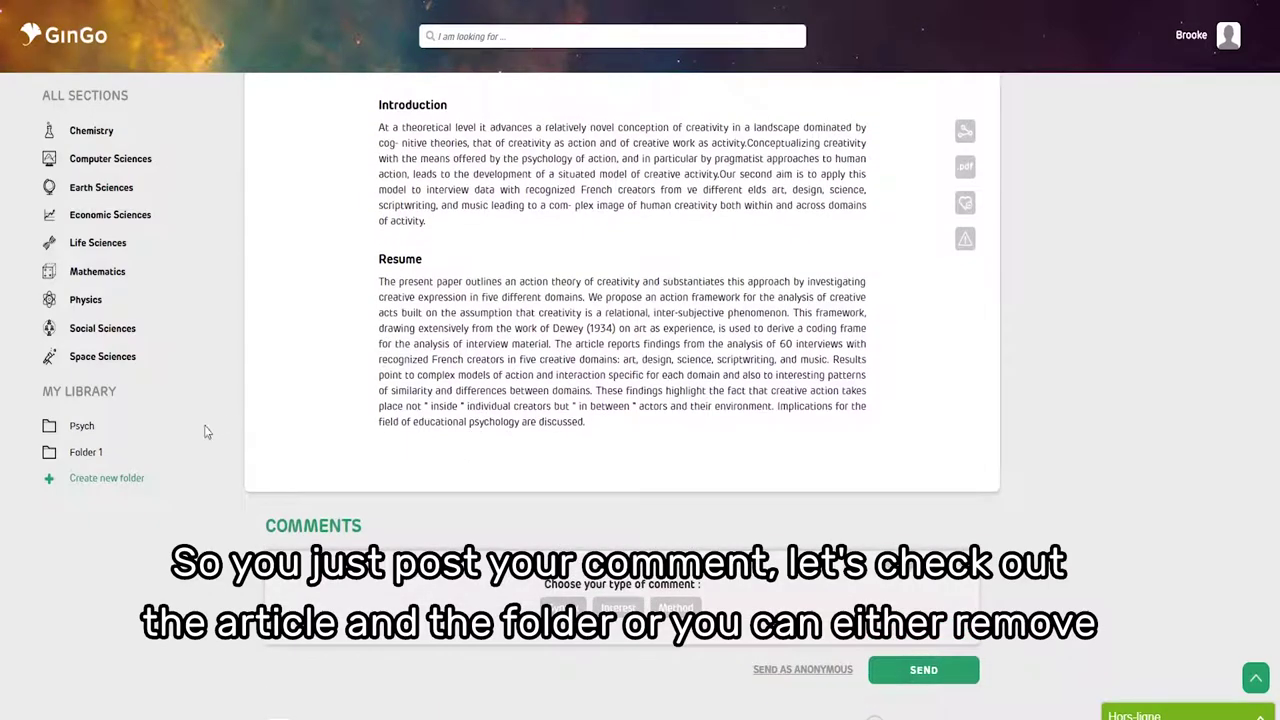
- Open the Psych folder's personal notes and save the note 'GinGo is GREAT'
{"action": "left_click", "coordinate": [82, 427]}
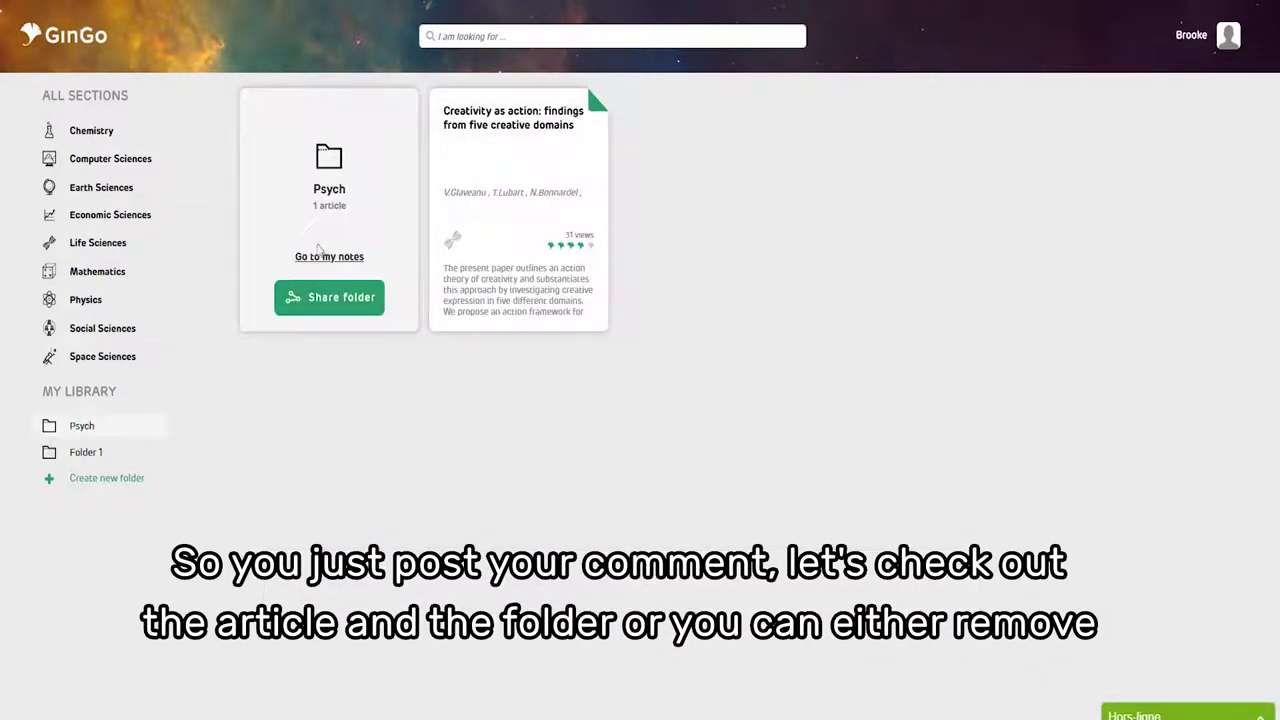
{"action": "mouse_move", "coordinate": [437, 188]}
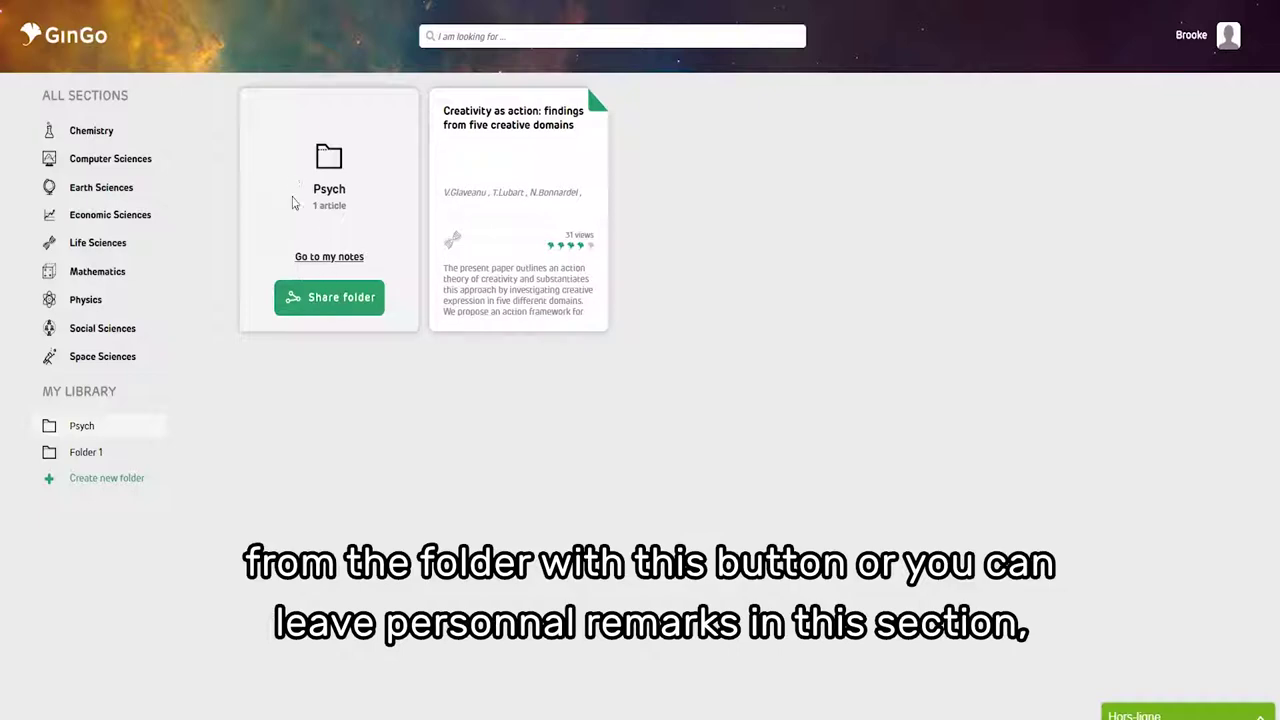
{"action": "left_click", "coordinate": [329, 257]}
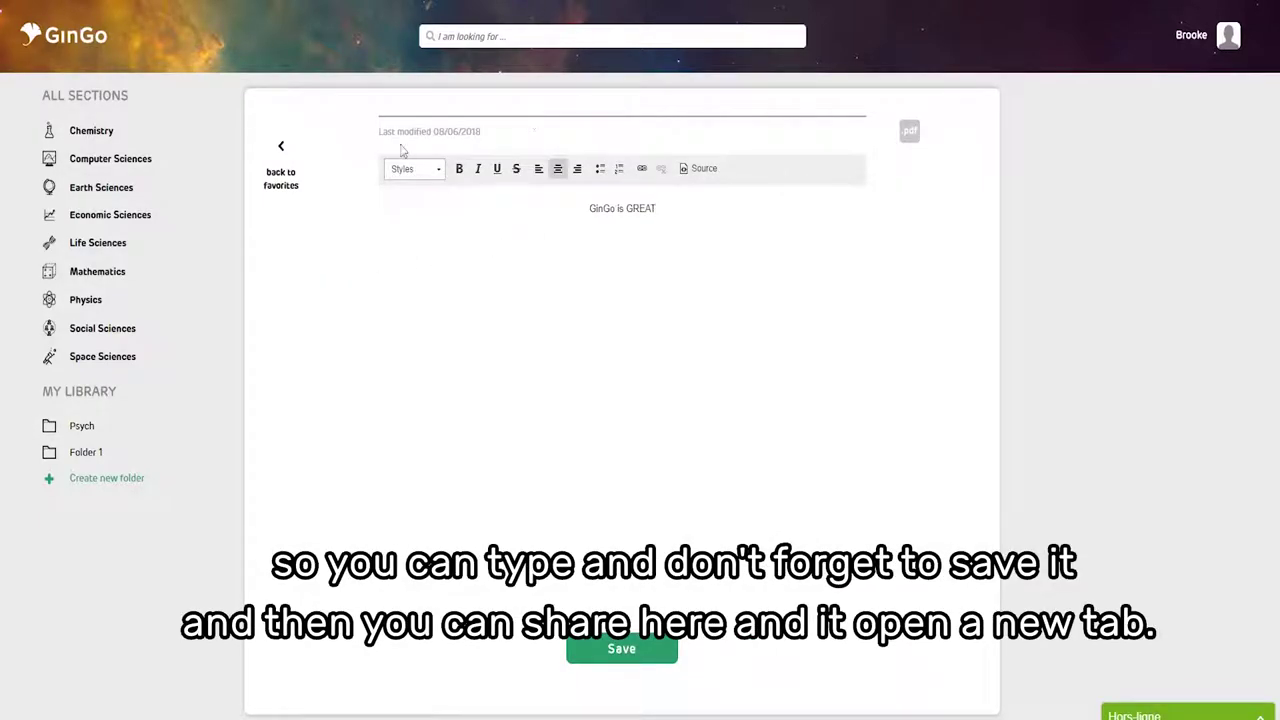
{"action": "left_click", "coordinate": [606, 660]}
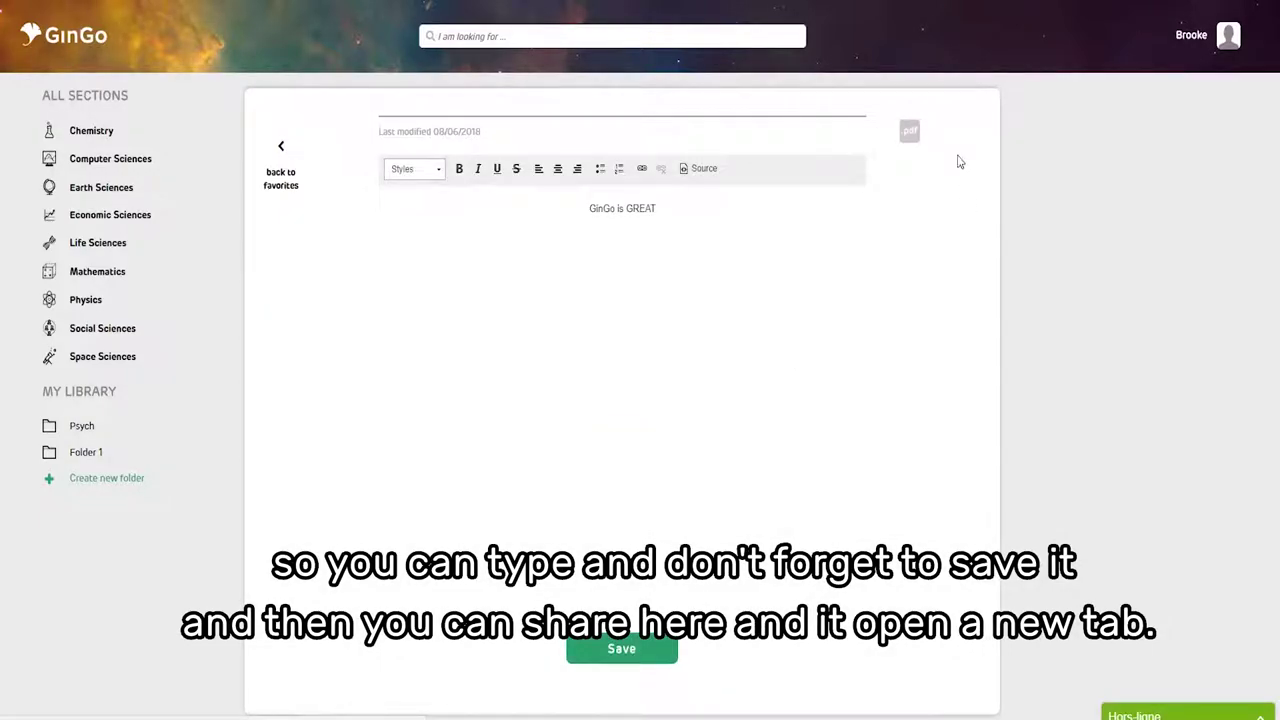
- Export the Psych folder notes to PDF and scroll through the generated document
{"action": "left_click", "coordinate": [911, 132]}
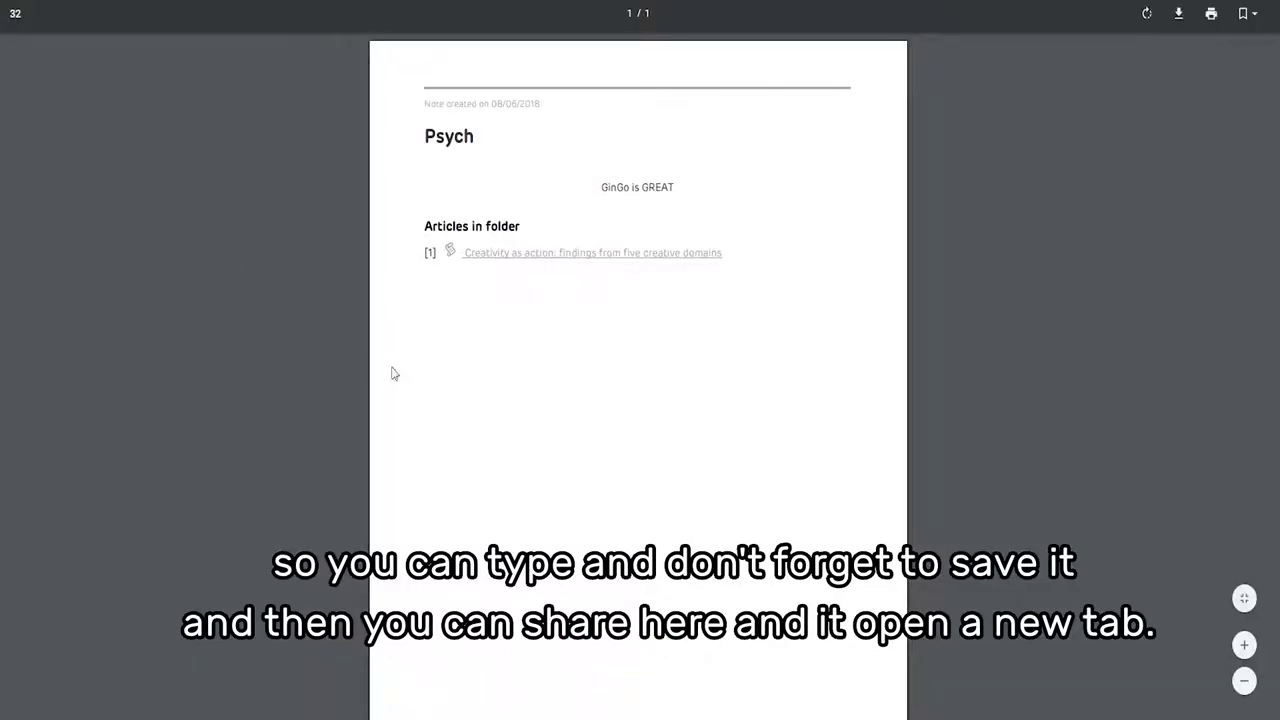
{"action": "scroll", "coordinate": [585, 505], "scroll_direction": "down", "scroll_amount": 3}
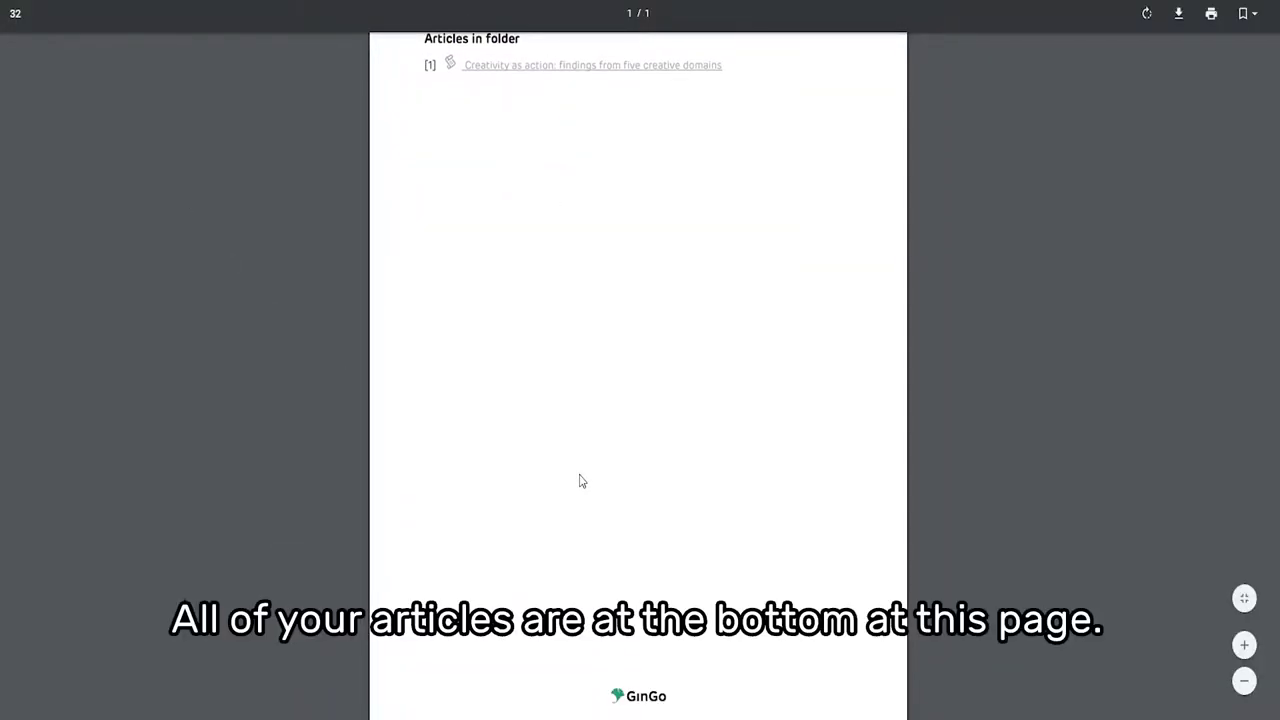
{"action": "scroll", "coordinate": [567, 481], "scroll_direction": "up", "scroll_amount": 3}
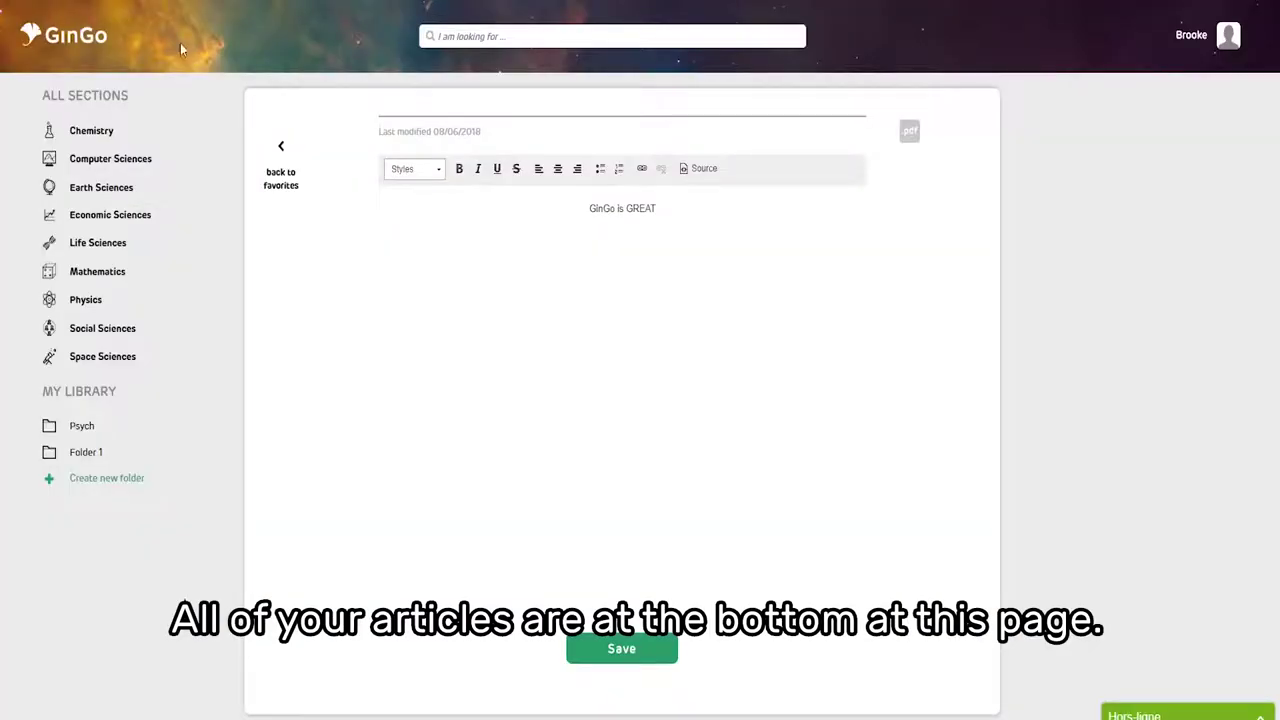
{"action": "scroll", "coordinate": [488, 231], "scroll_direction": "down", "scroll_amount": 2}
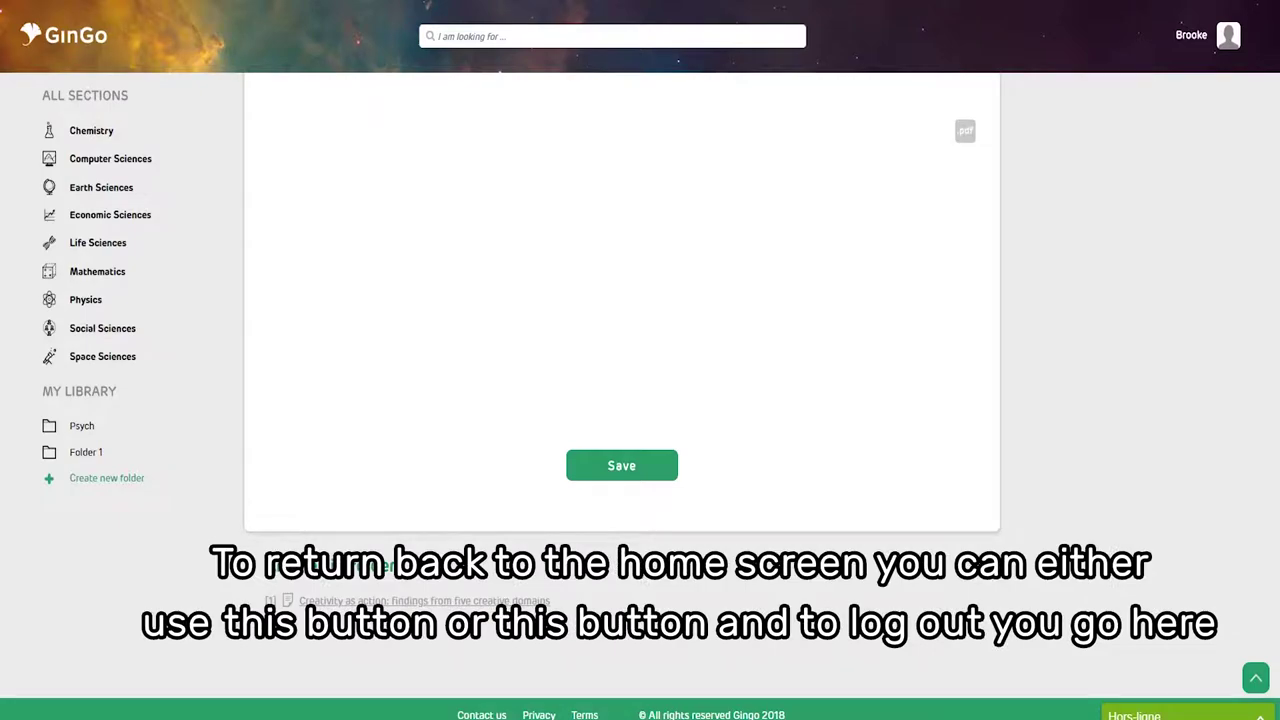
{"action": "scroll", "coordinate": [431, 229], "scroll_direction": "up", "scroll_amount": 2}
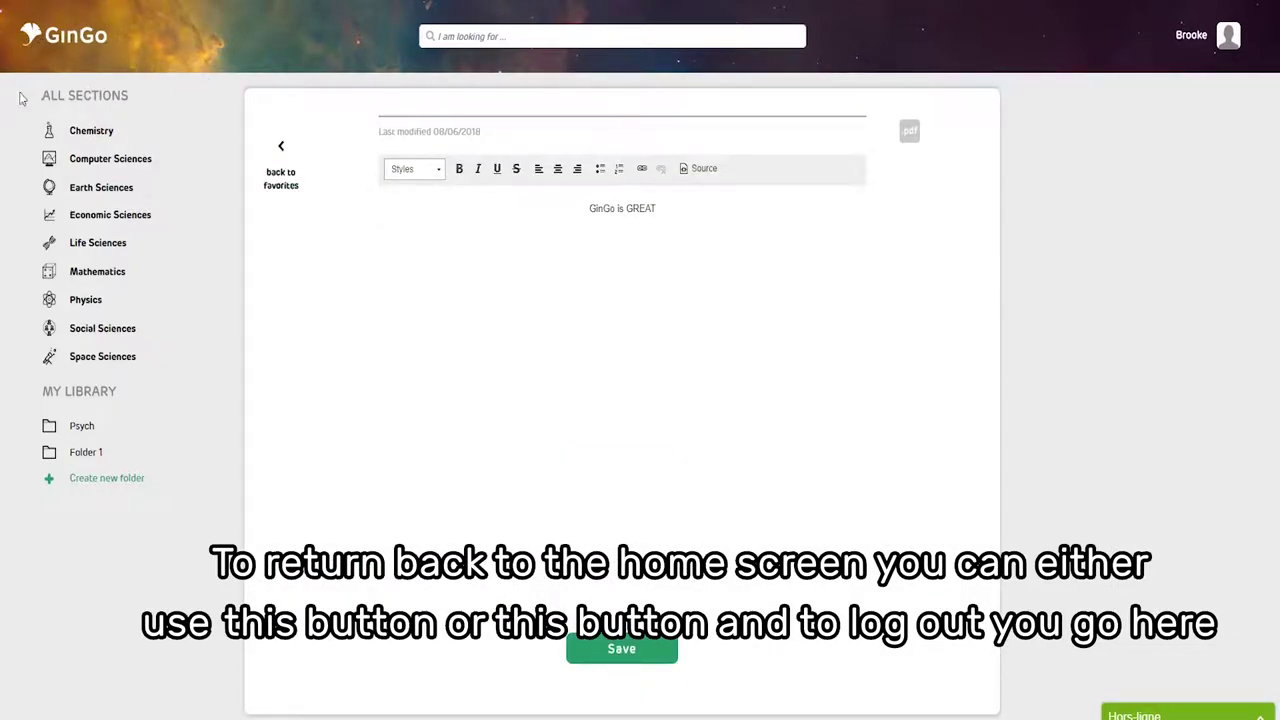
- Return to the home article list, open the account profile and log out
{"action": "left_click", "coordinate": [72, 36]}
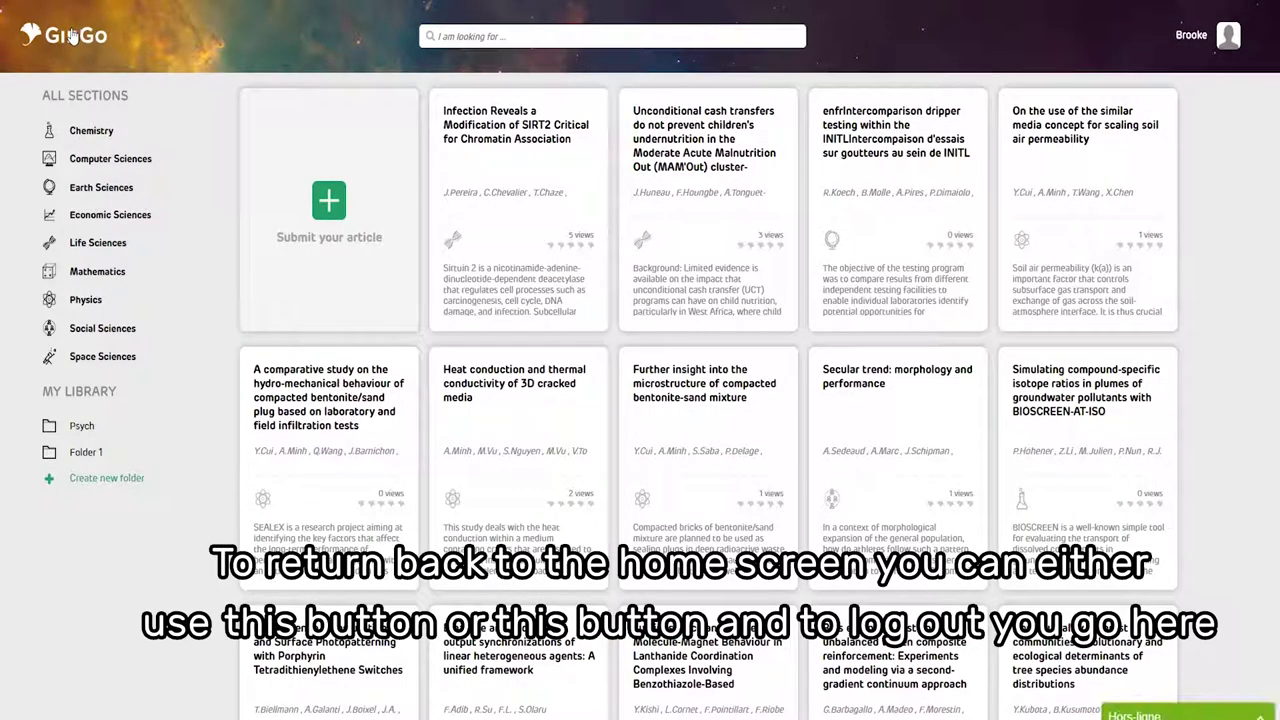
{"action": "left_click", "coordinate": [1214, 40]}
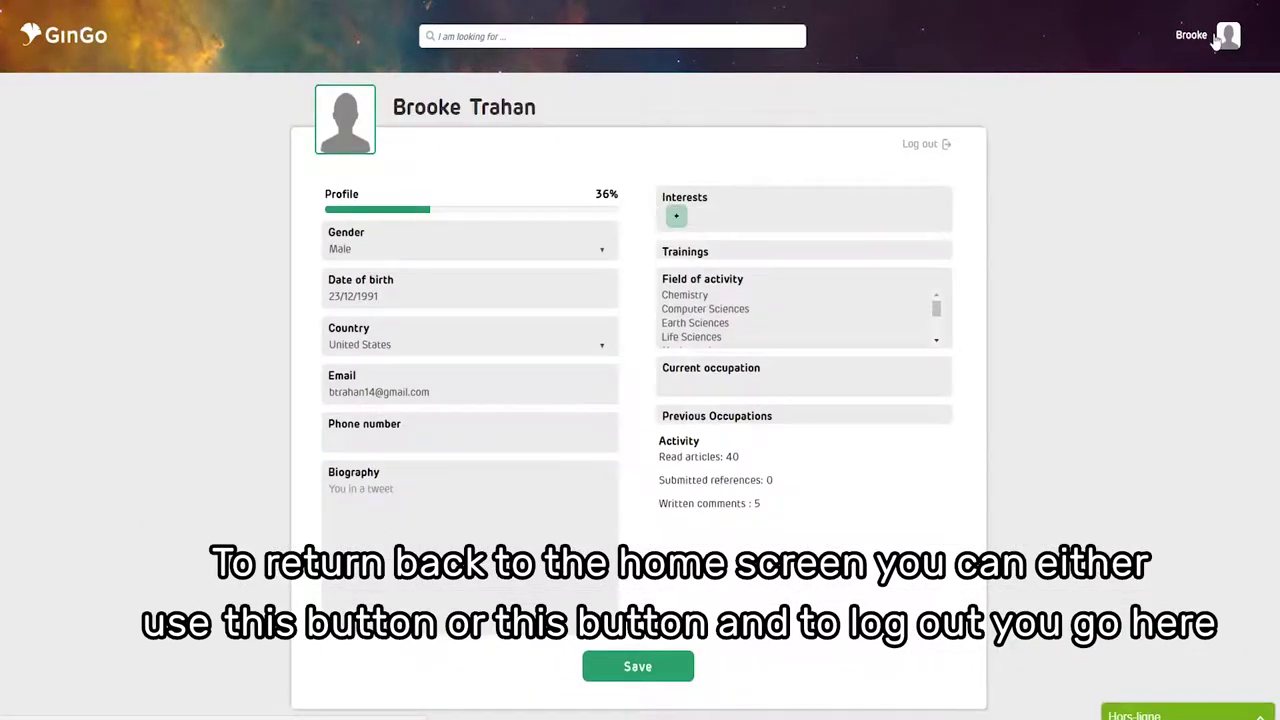
{"action": "left_click", "coordinate": [918, 150]}
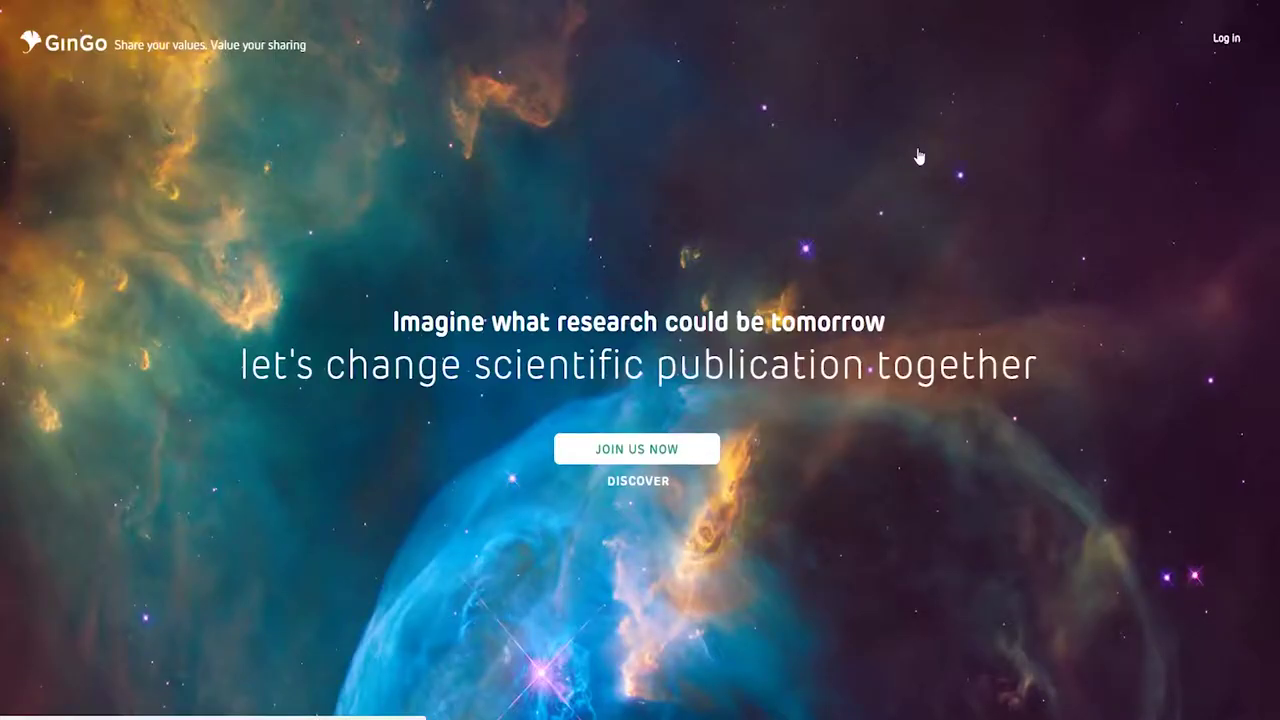